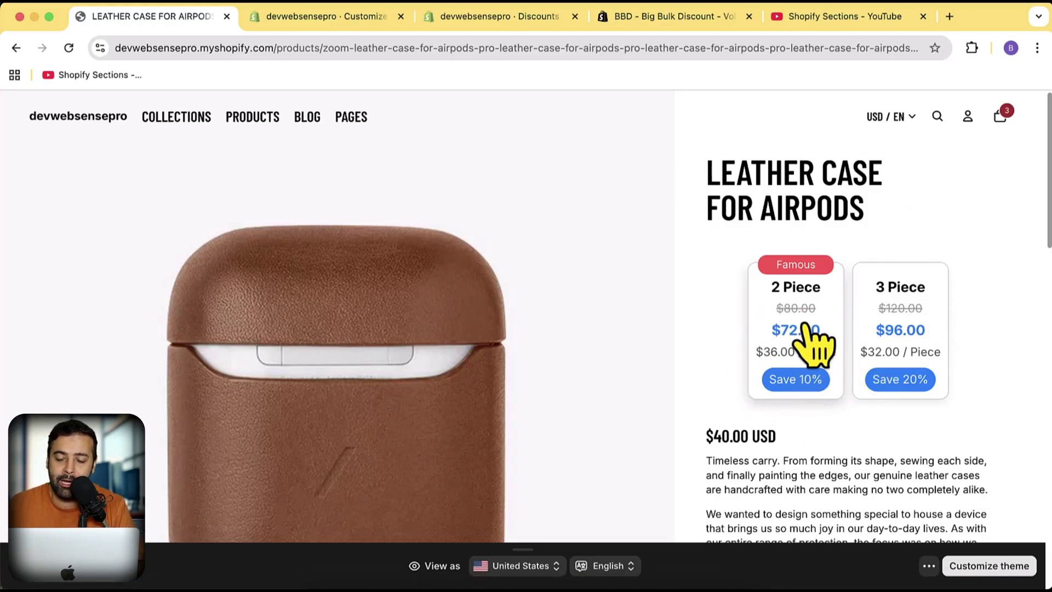
- Review the Leather Case for AirPods tiers: 2 Piece at $72.00 (10% off), 3 Piece at $96.00 (20% off)
drag(722, 173, 872, 218)
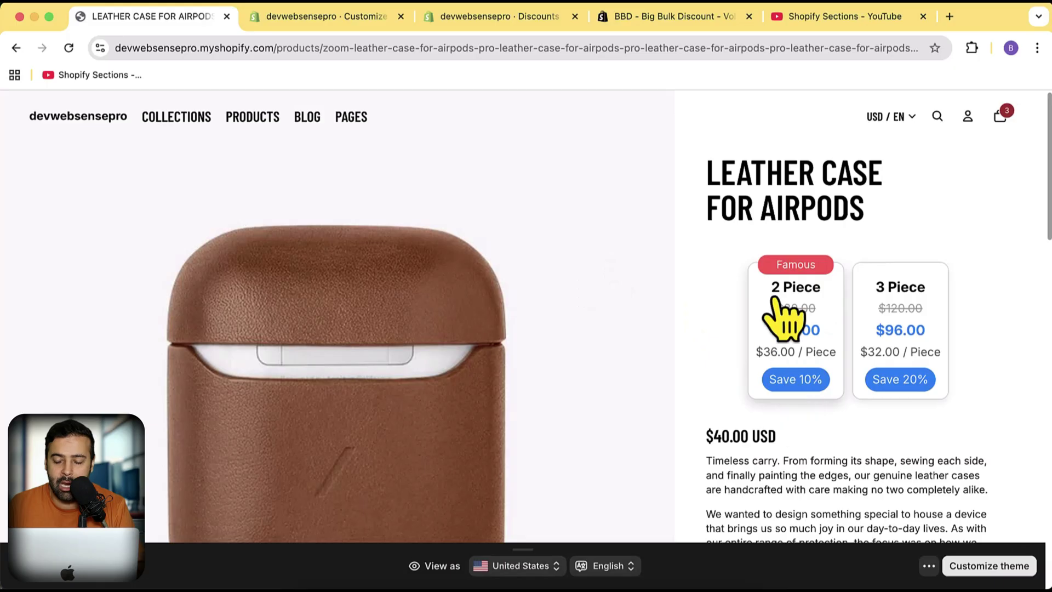
scroll(952, 252, down, 1)
scroll(952, 252, up, 1)
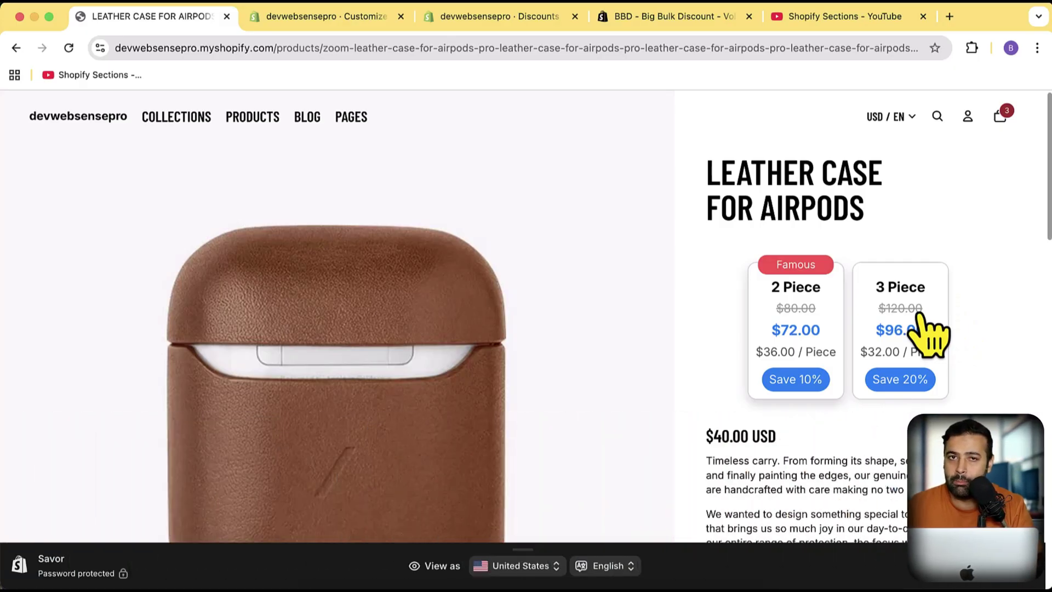
scroll(911, 274, down, 2)
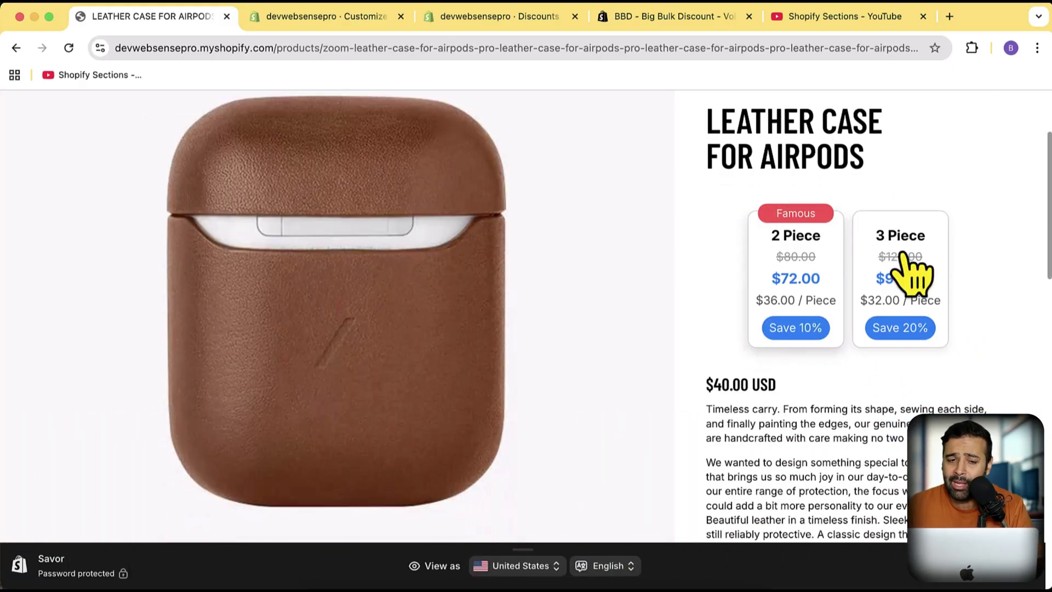
scroll(912, 274, up, 2)
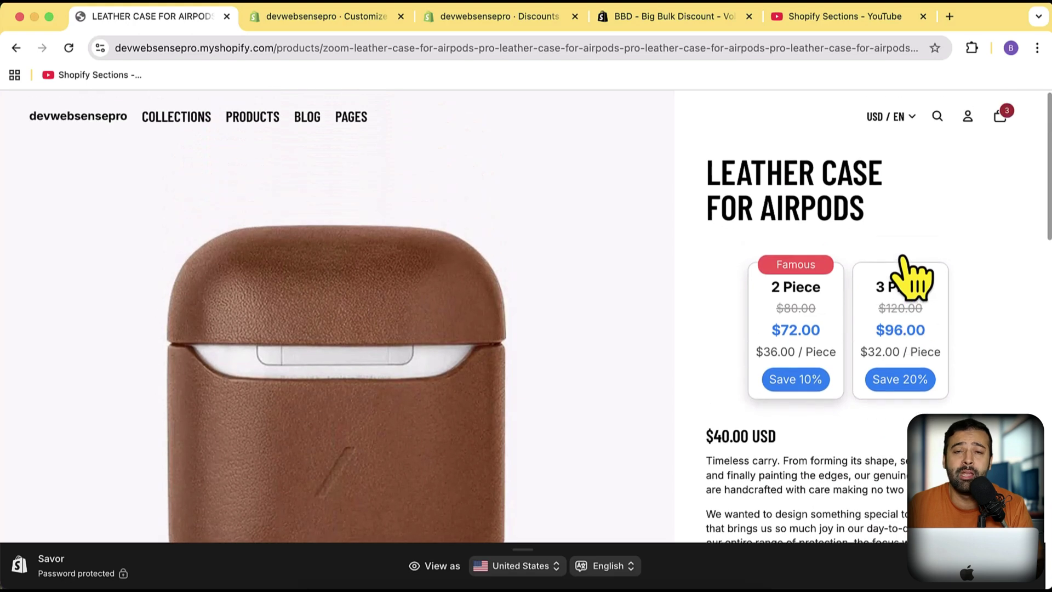
- In the BBD app tab, reach the Default product template's Details blocks, including BBD Discount and Buy buttons
click(670, 19)
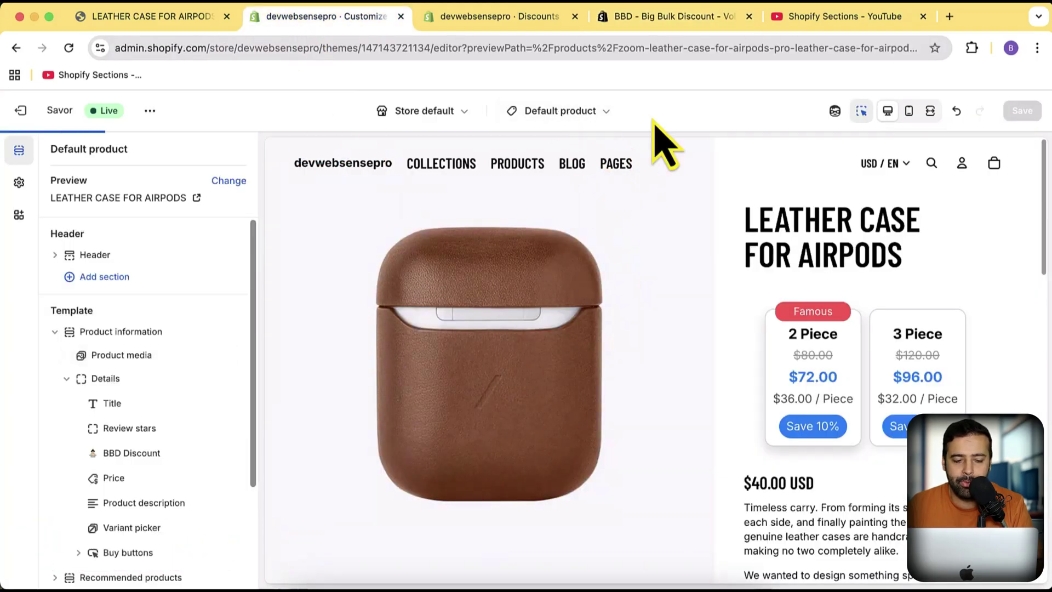
scroll(222, 416, down, 1)
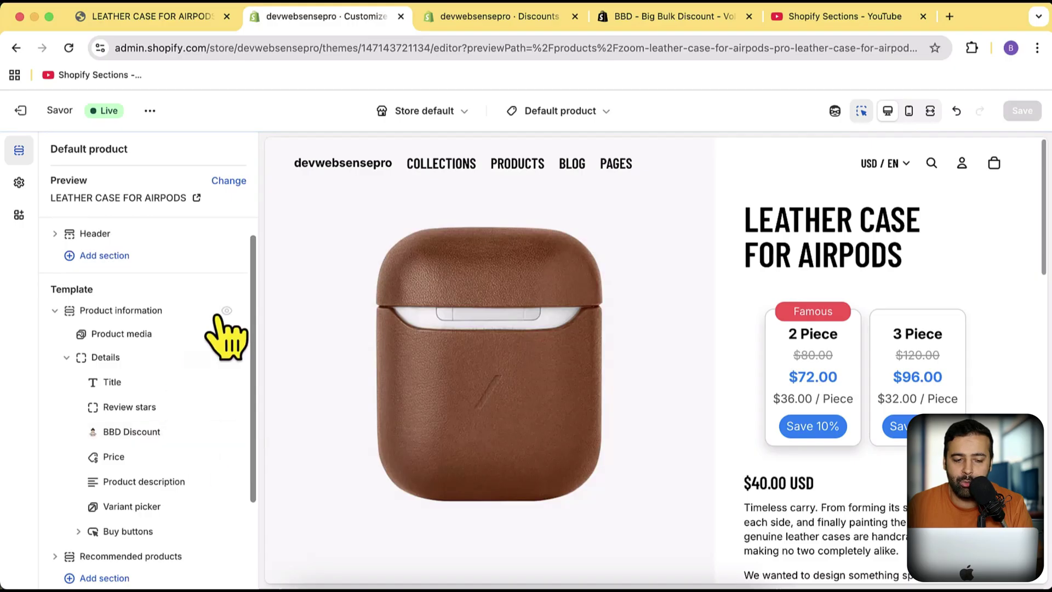
scroll(244, 331, down, 5)
drag(177, 439, 157, 426)
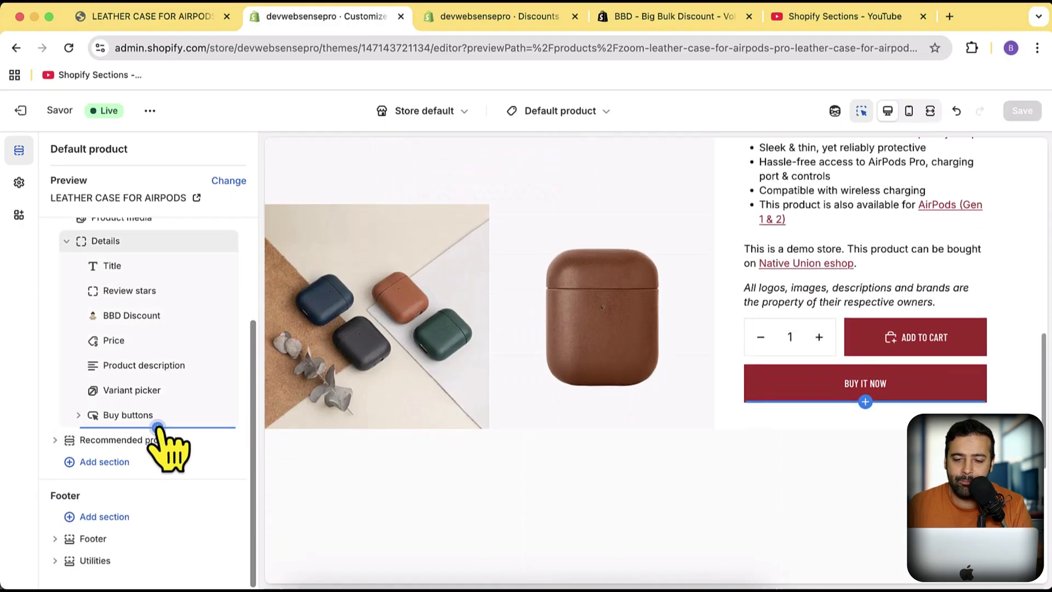
click(158, 427)
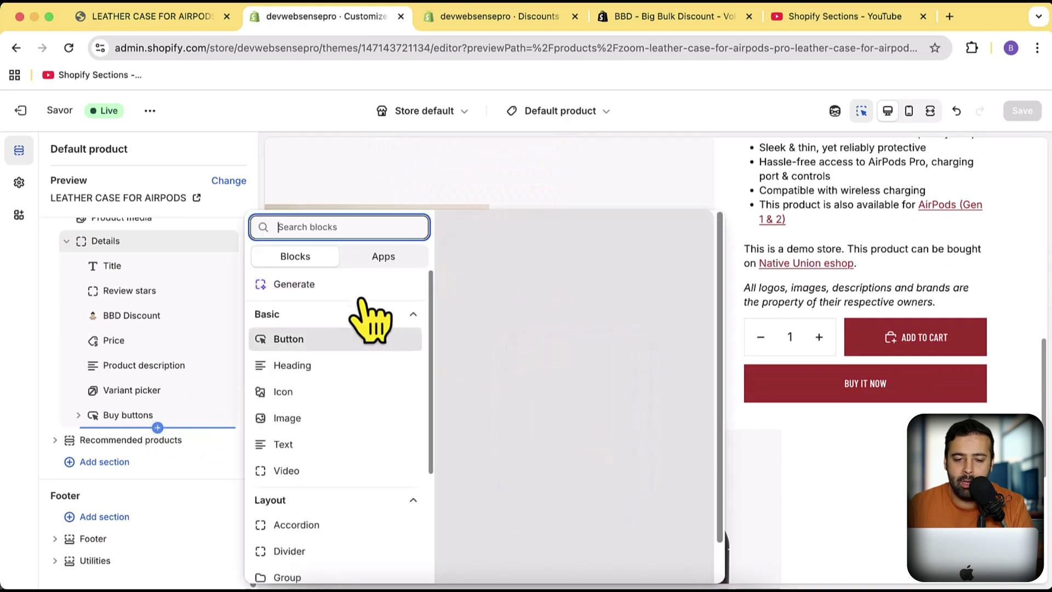
- Check the Apps blocks without adding one, keep BBD Discount above Price, and open its settings
click(383, 256)
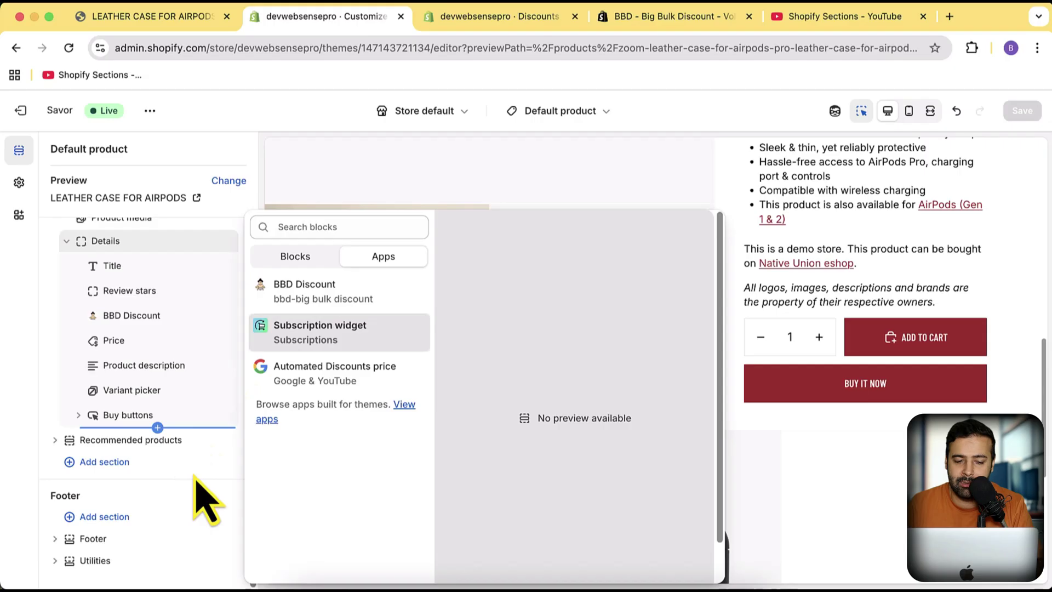
click(122, 325)
mouse_move(94, 313)
mouse_down()
mouse_move(94, 373)
mouse_move(98, 327)
mouse_up()
click(151, 317)
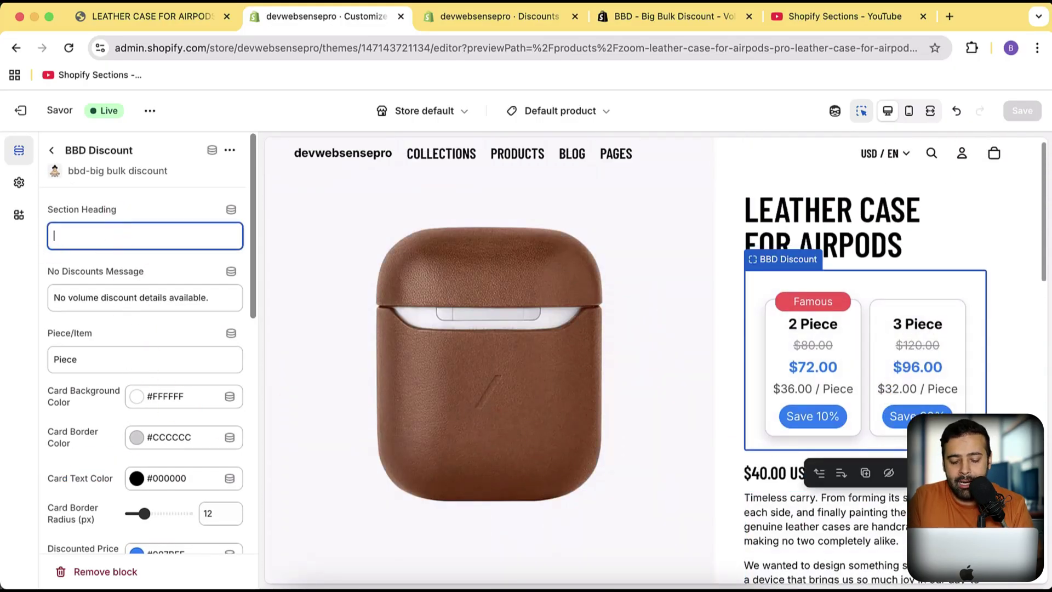
- Clear the section heading and change the per-unit label from Piece to Item
text(Volum)
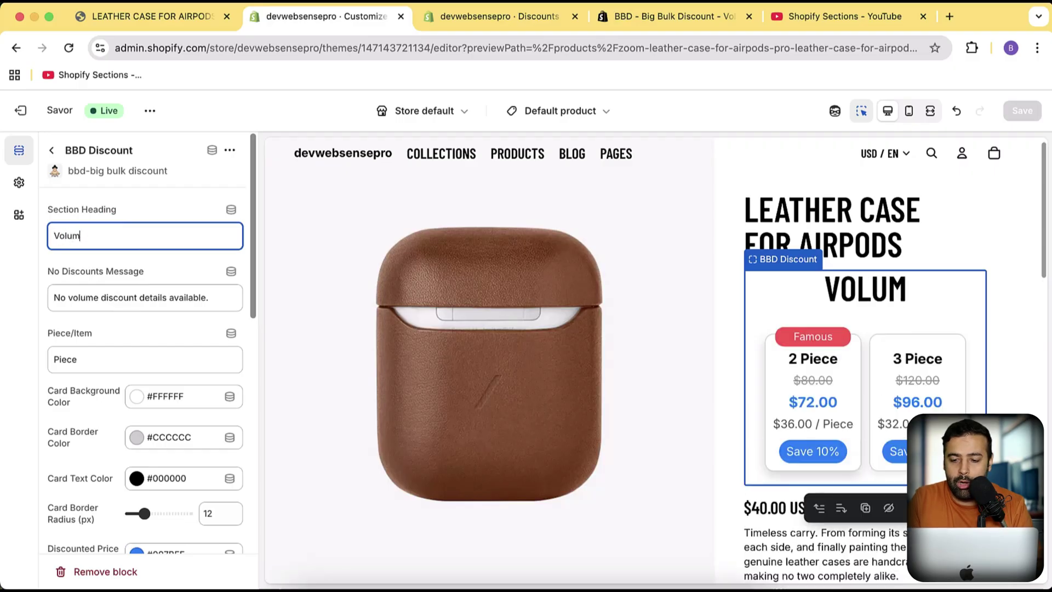
text(=)
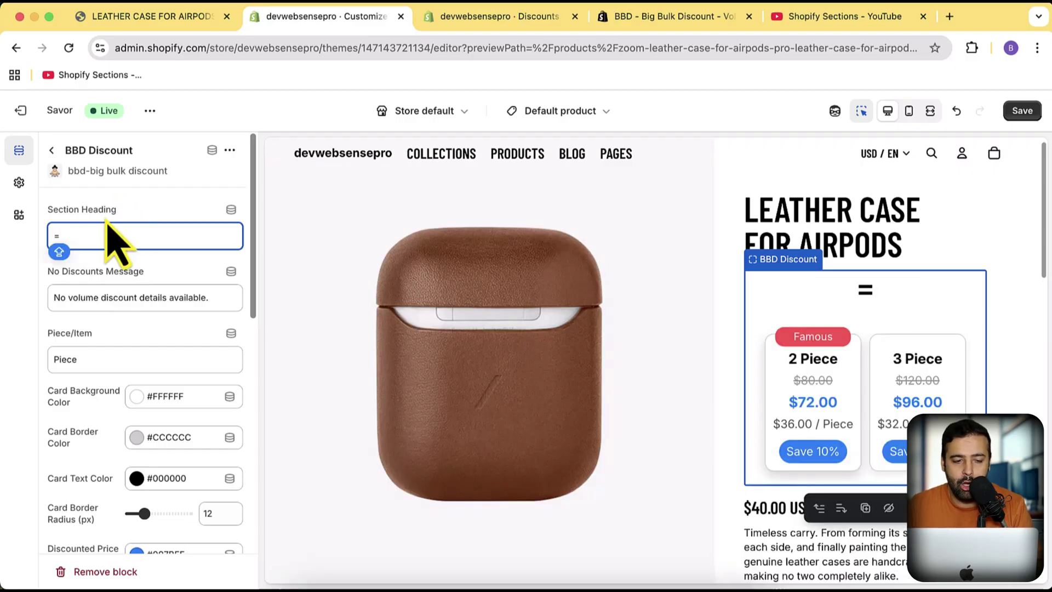
key(Caps_Lock)
key(BackSpace)
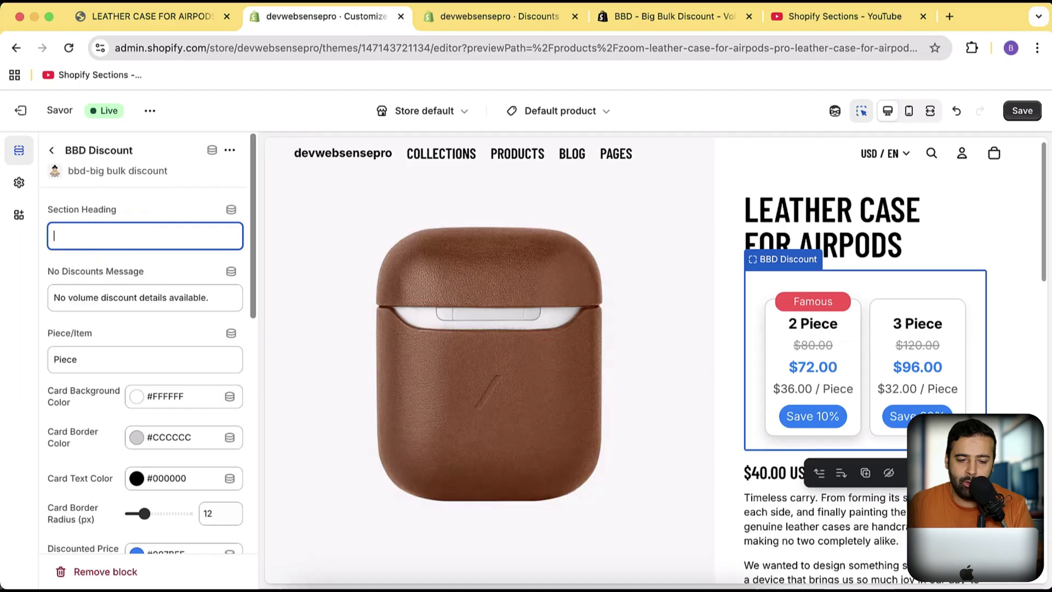
scroll(165, 356, down, 1)
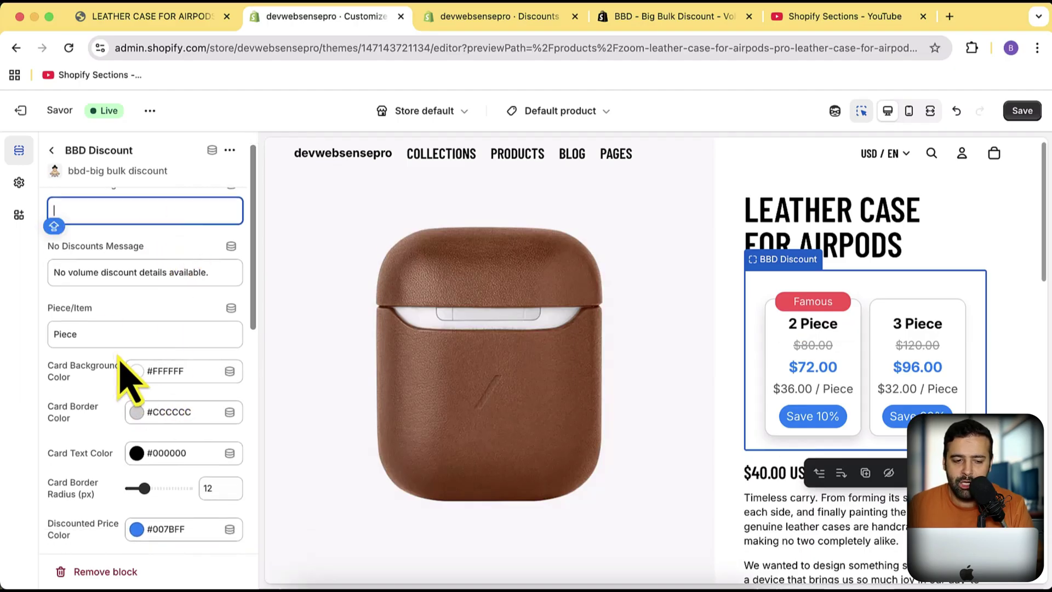
click(87, 335)
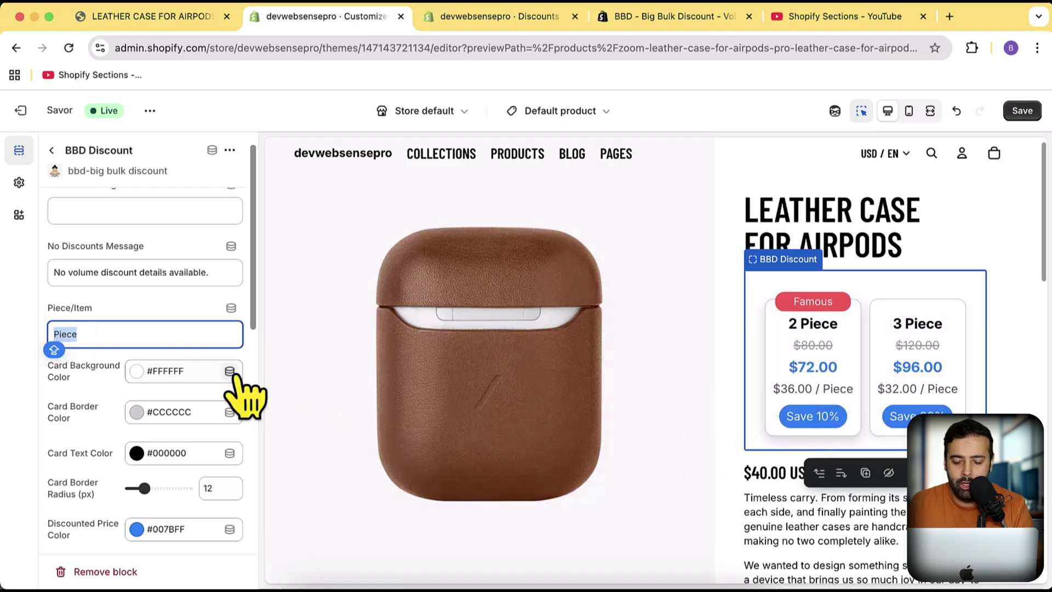
key(BackSpace)
text(Item)
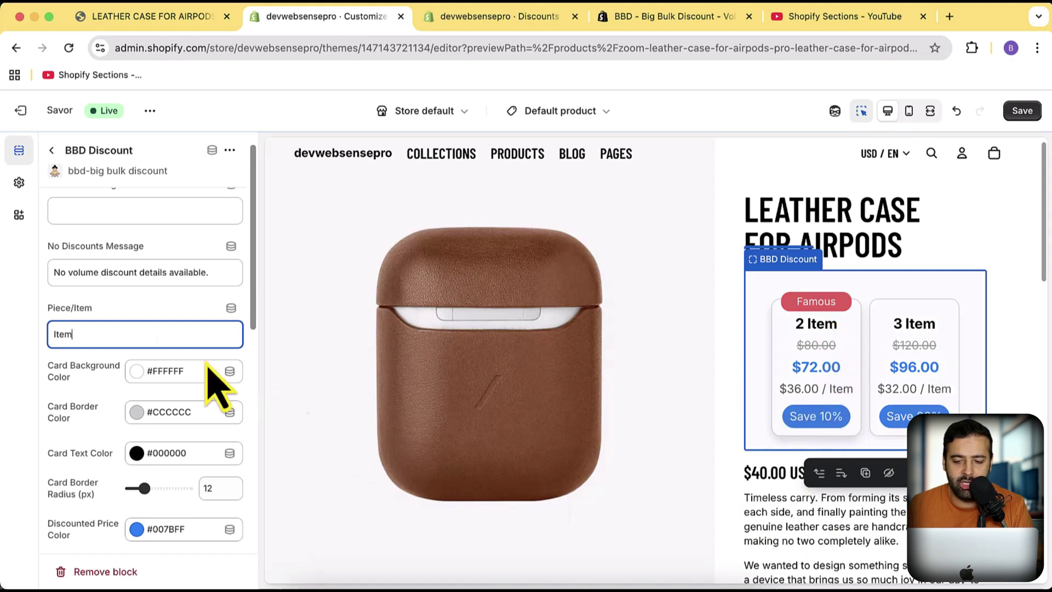
- Set the card border radius slider to 11
scroll(188, 278, down, 2)
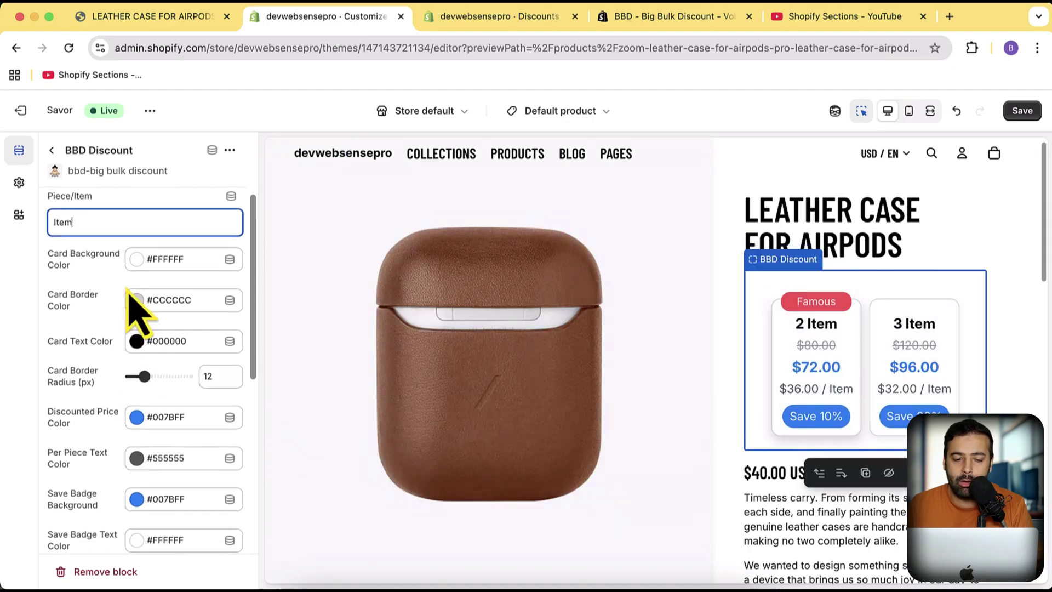
scroll(136, 305, down, 1)
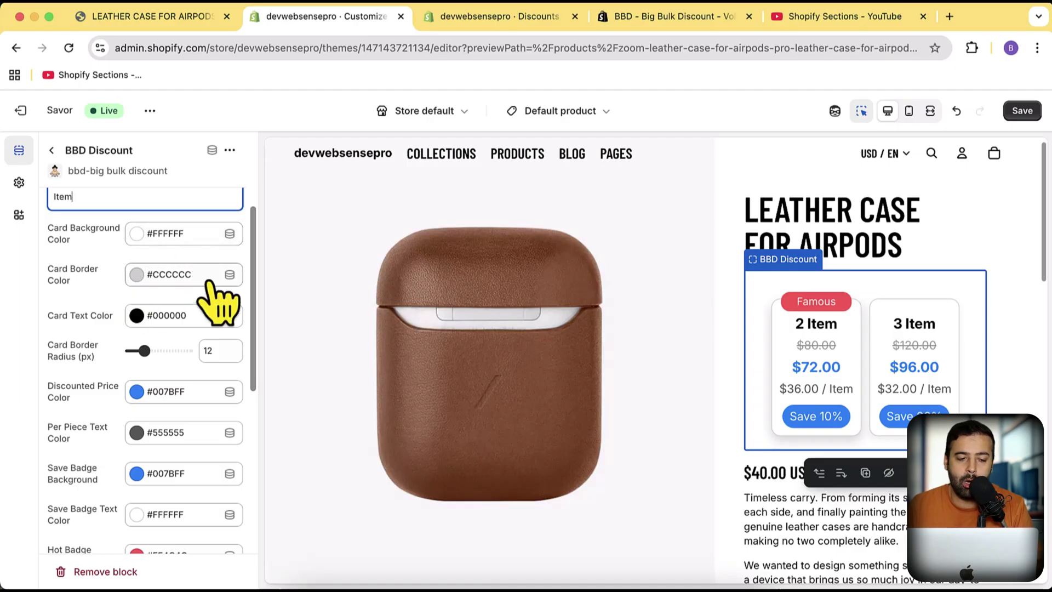
drag(145, 350, 149, 351)
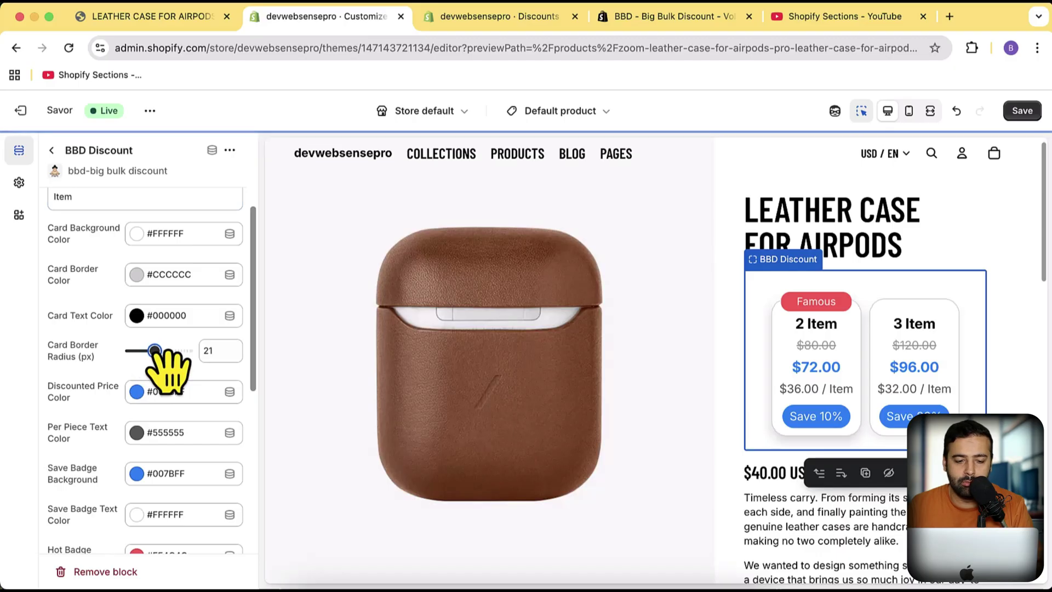
drag(146, 350, 142, 351)
scroll(106, 365, down, 5)
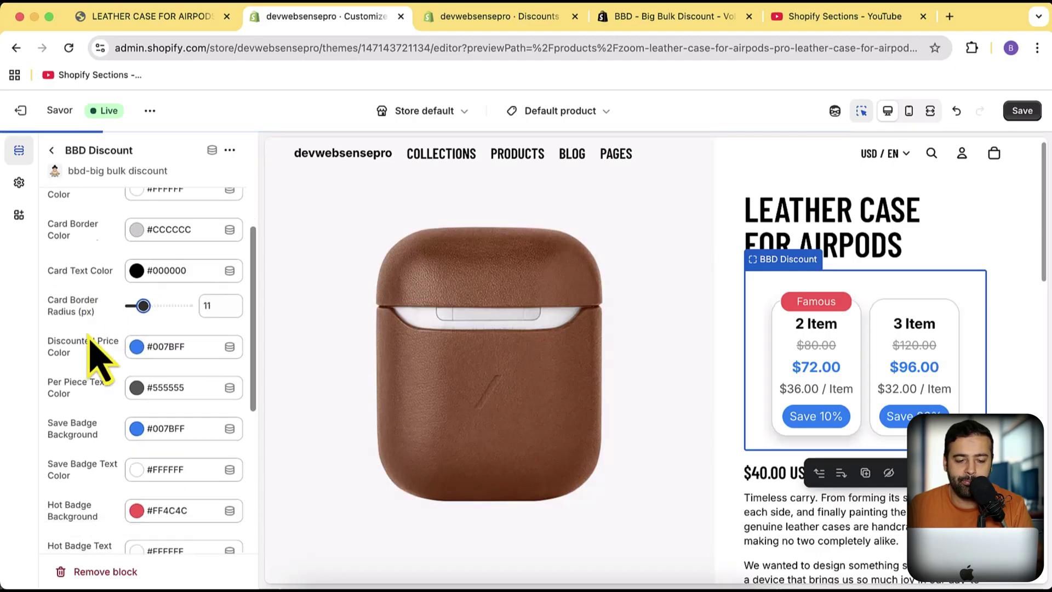
scroll(99, 324, down, 5)
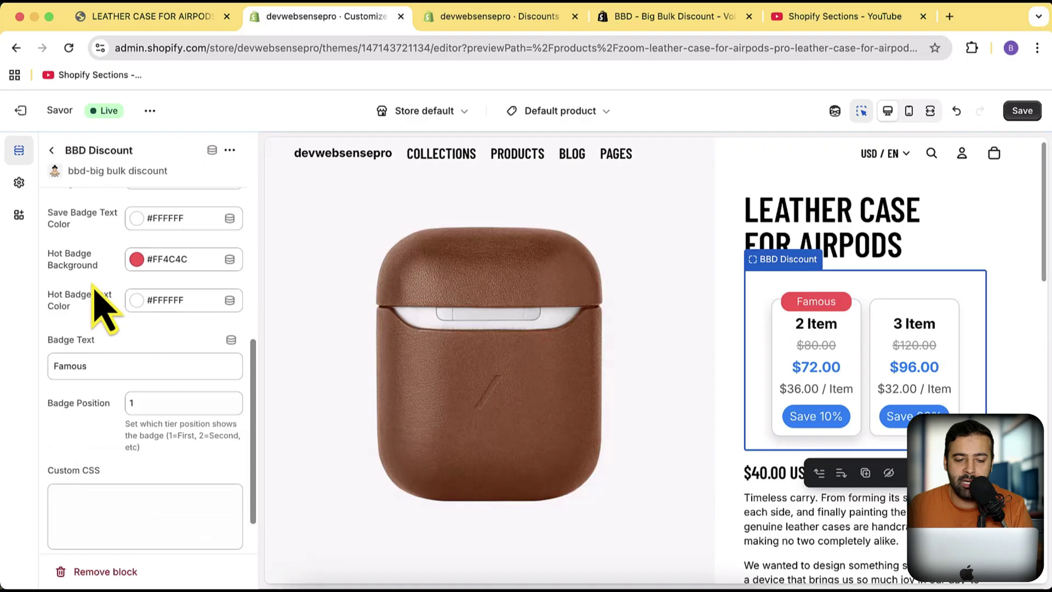
drag(117, 365, 70, 366)
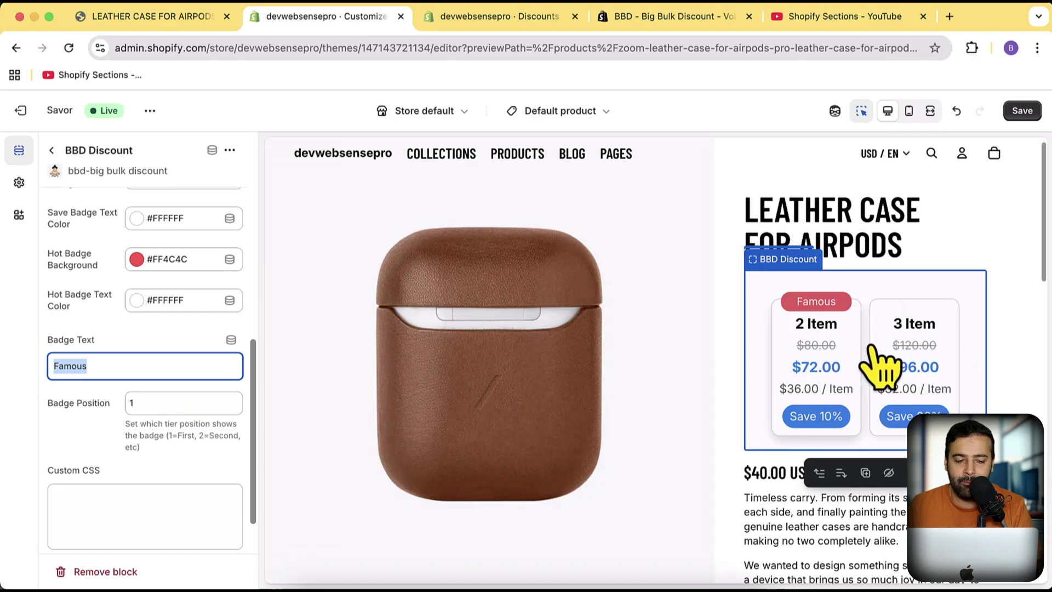
- Change the badge text from Famous to Special and set Badge Position to 2
double_click(52, 365)
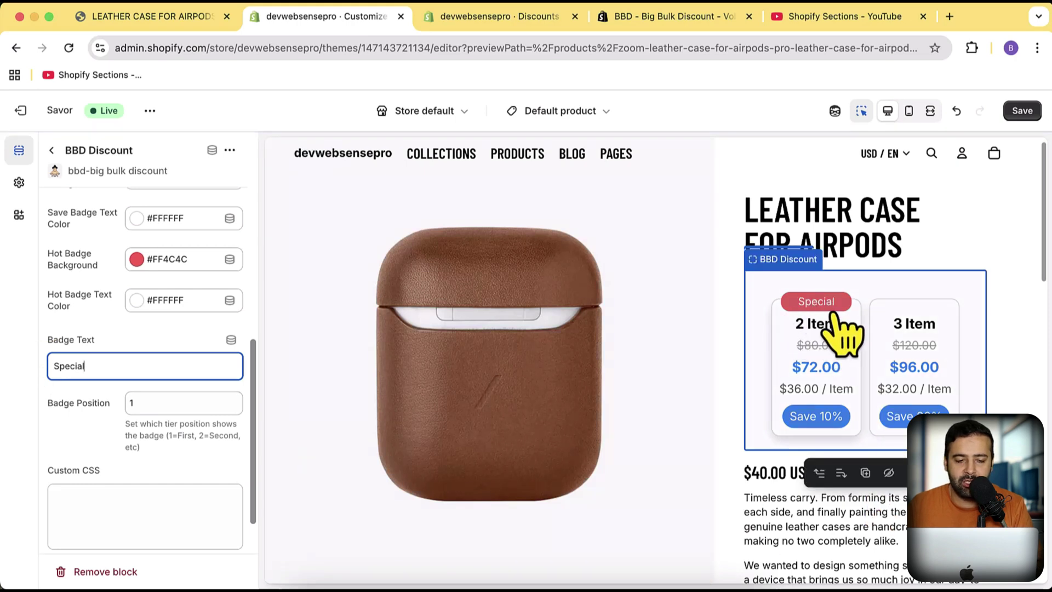
click(137, 404)
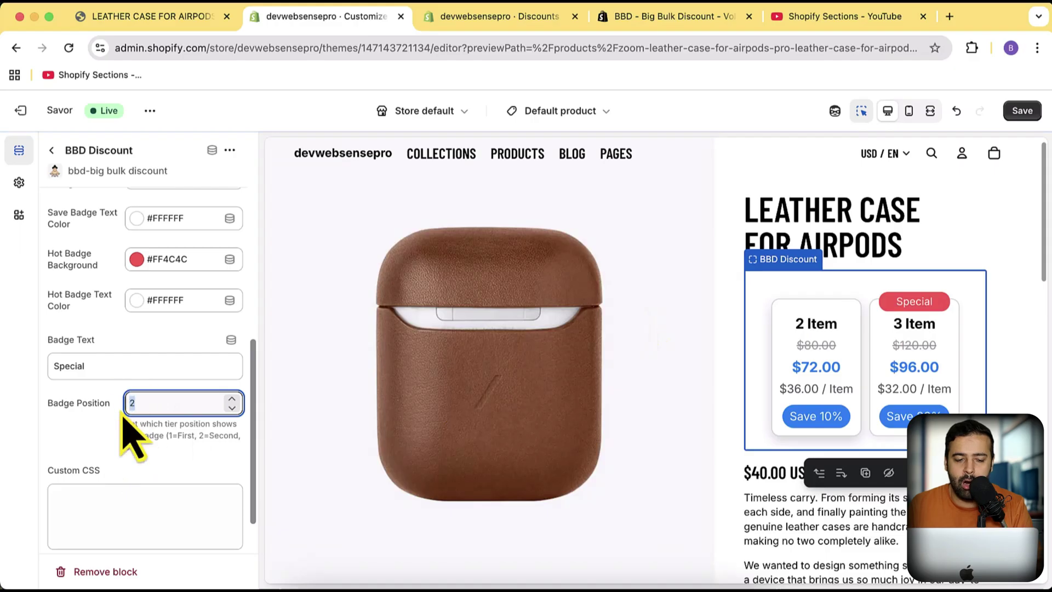
key(super+shift+4)
drag(43, 206, 981, 540)
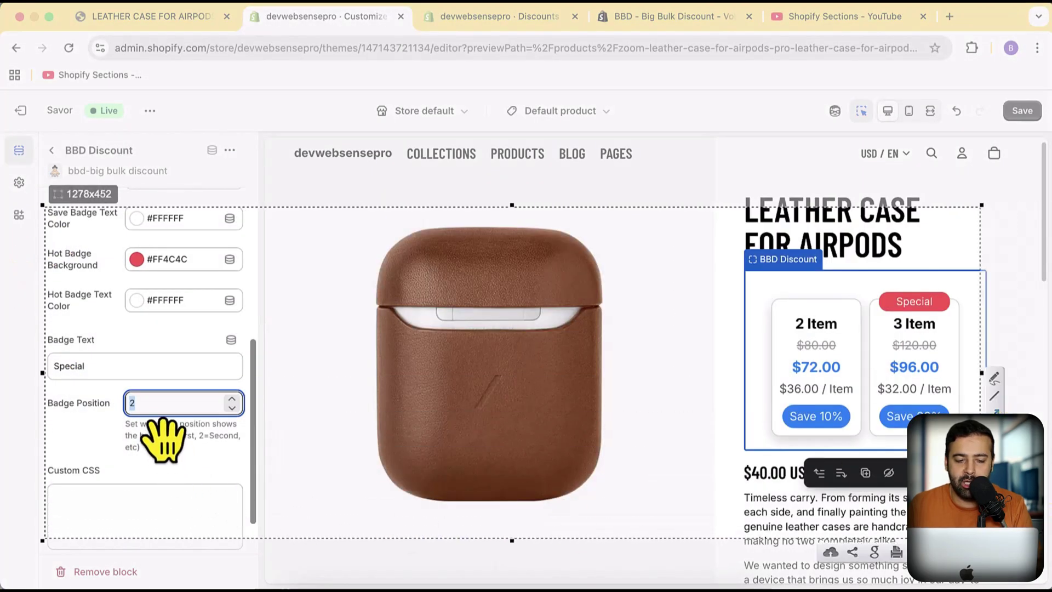
drag(148, 406, 454, 387)
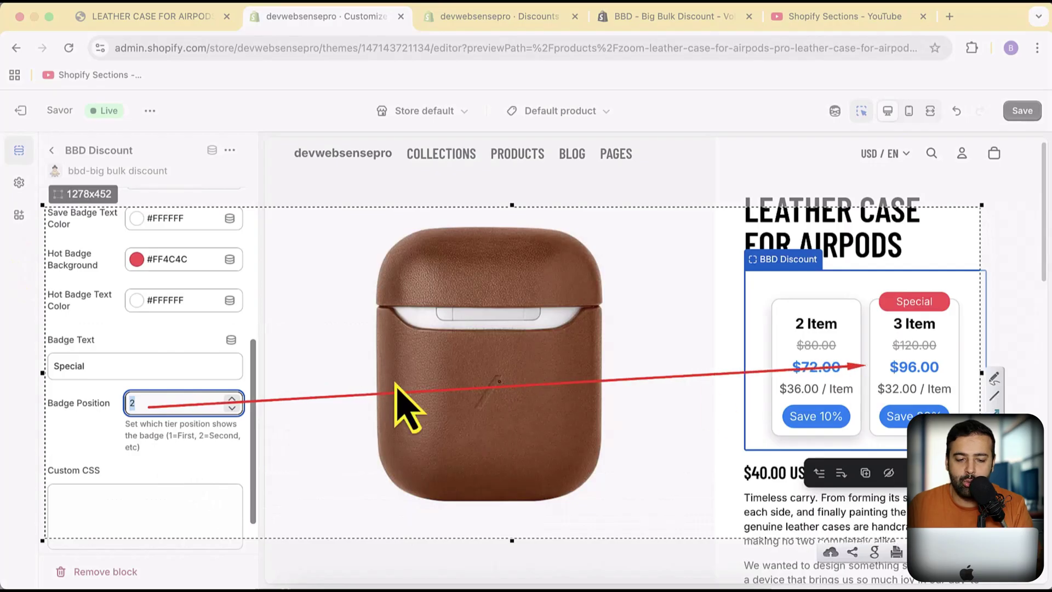
mouse_move(133, 392)
mouse_down()
mouse_move(207, 345)
mouse_move(665, 289)
mouse_move(766, 306)
mouse_up()
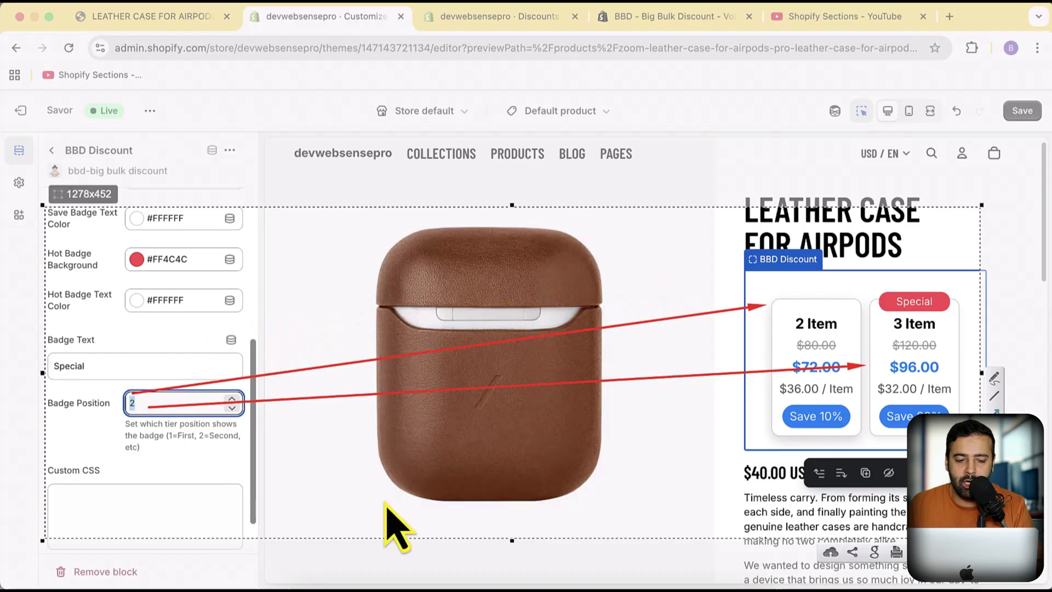
key(super+c)
scroll(241, 373, down, 2)
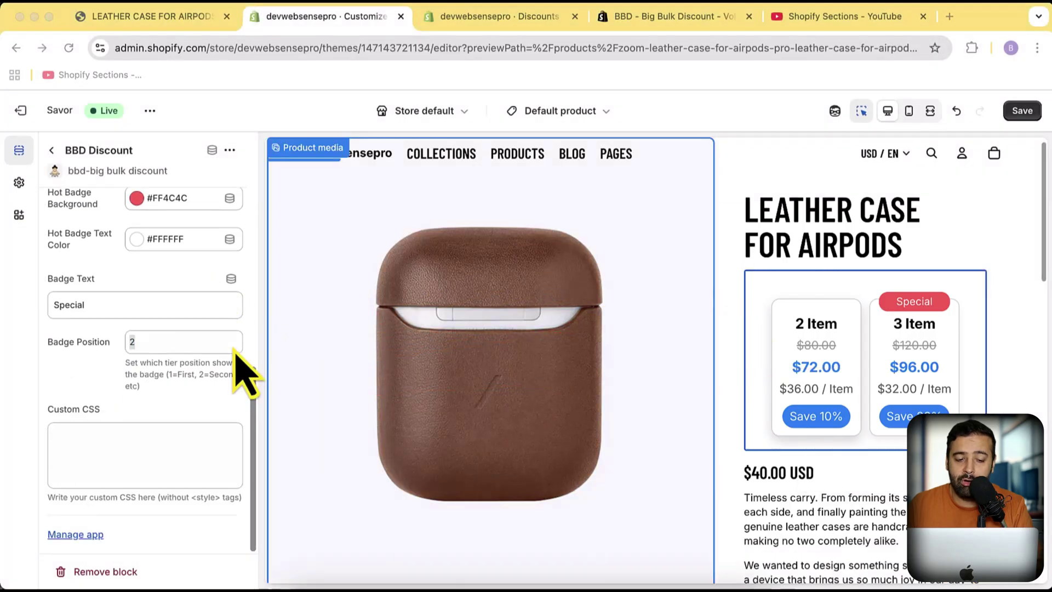
- Leave the BBD Discount block settings and return to the product template's section list
click(135, 441)
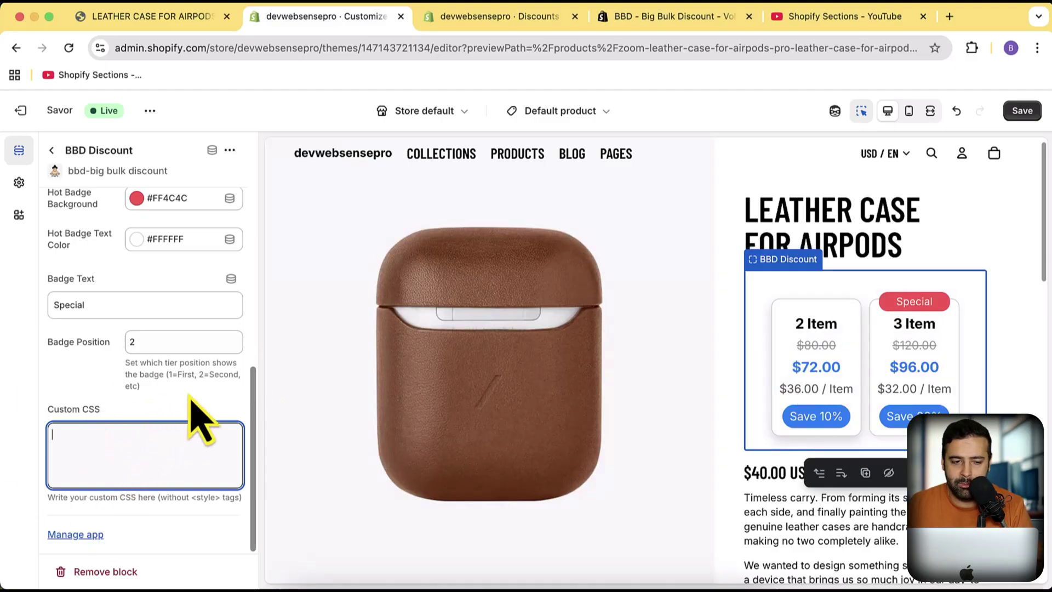
scroll(191, 399, up, 10)
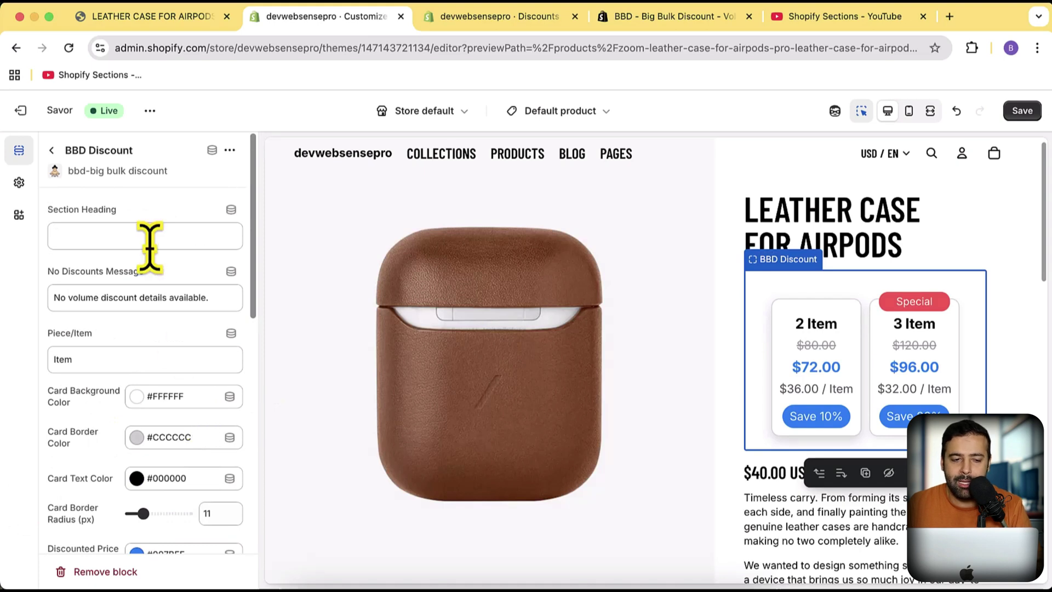
click(52, 150)
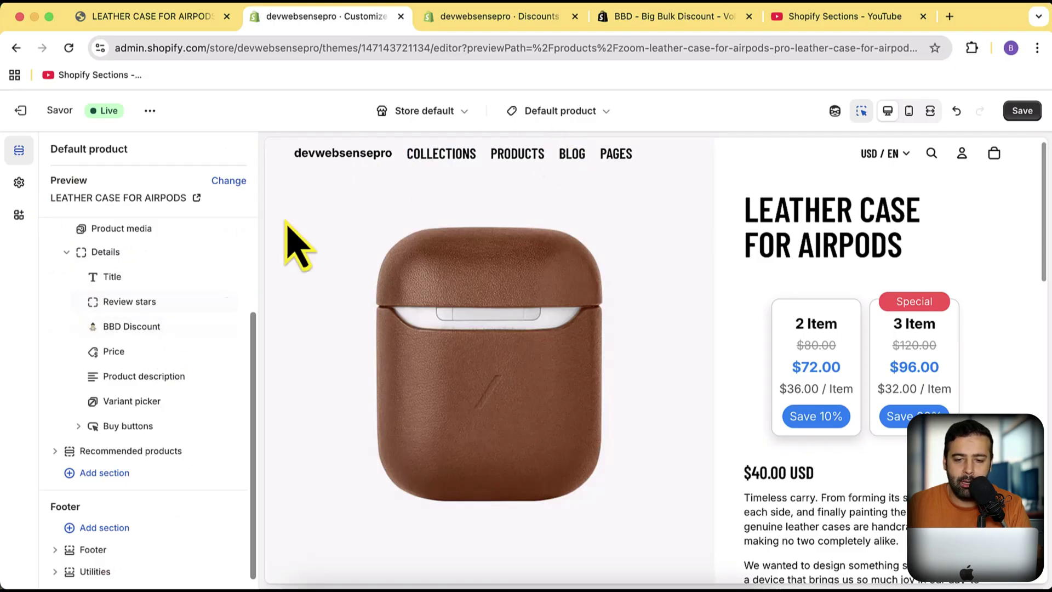
- Check the product templates list, keep Default, and go to the admin Discounts page
click(581, 113)
click(627, 201)
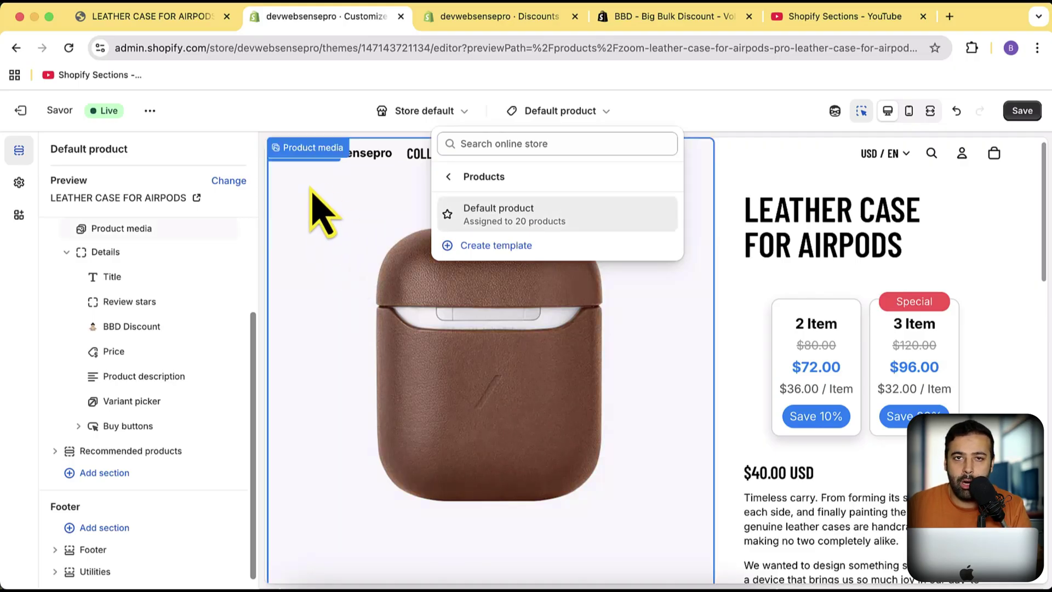
click(235, 130)
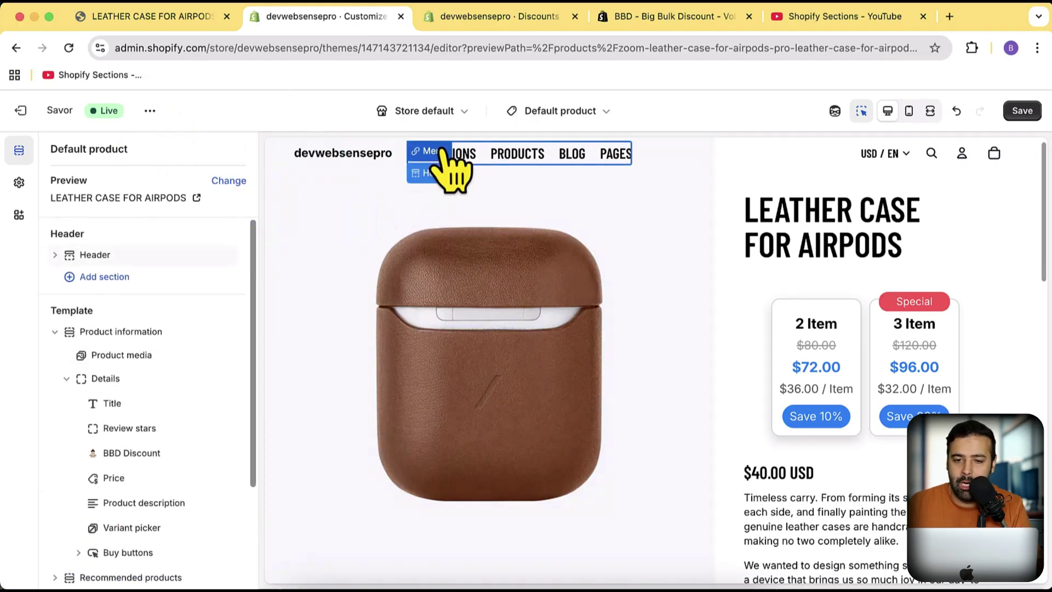
click(474, 25)
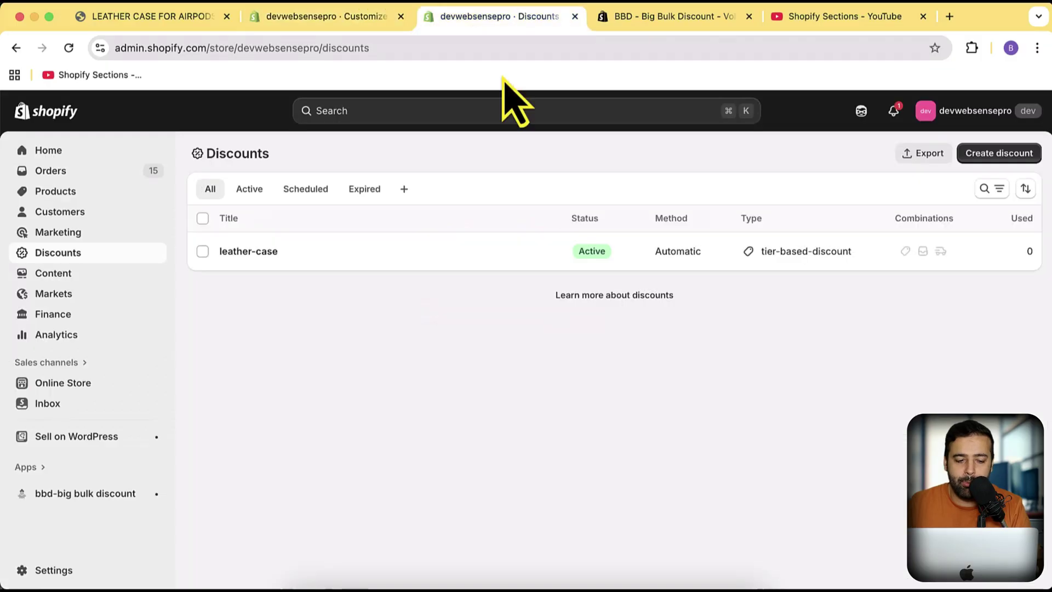
- In the Big Bulk Discount app, start a new product discount named test-2
click(104, 496)
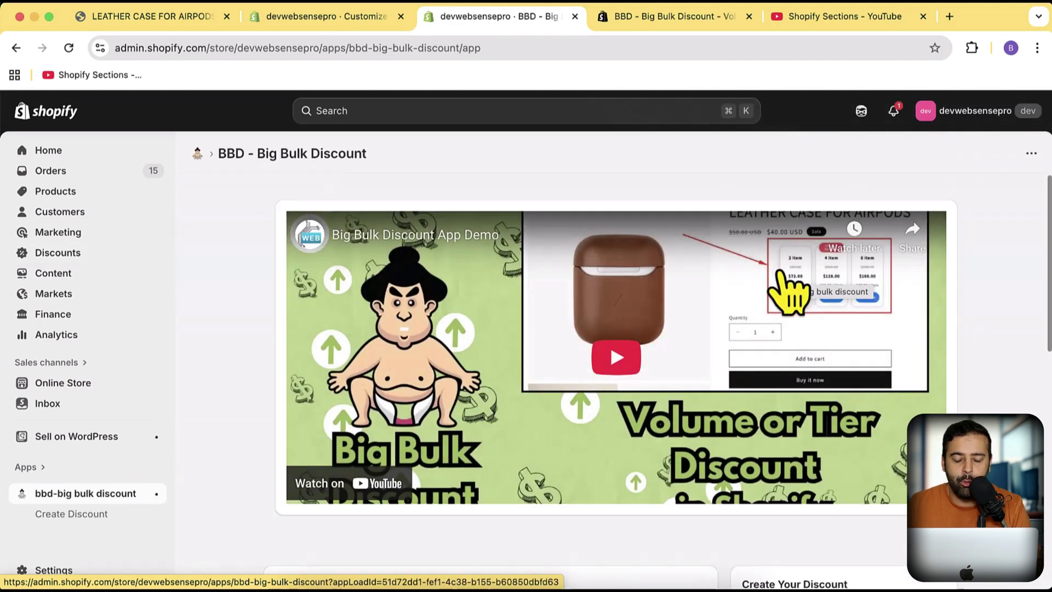
scroll(469, 322, down, 2)
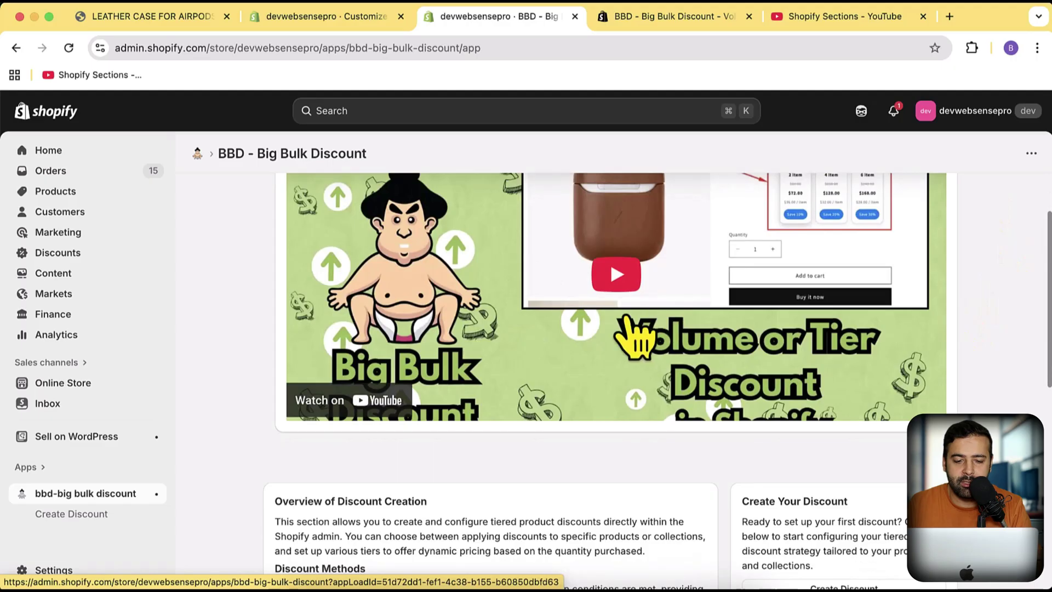
scroll(536, 310, up, 2)
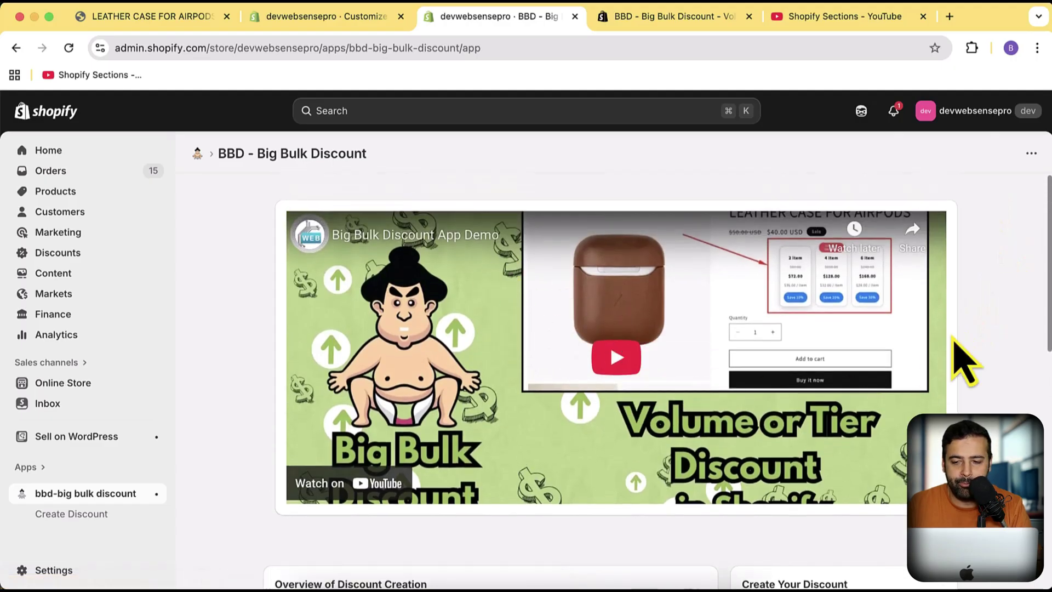
scroll(965, 285, down, 8)
scroll(960, 254, up, 3)
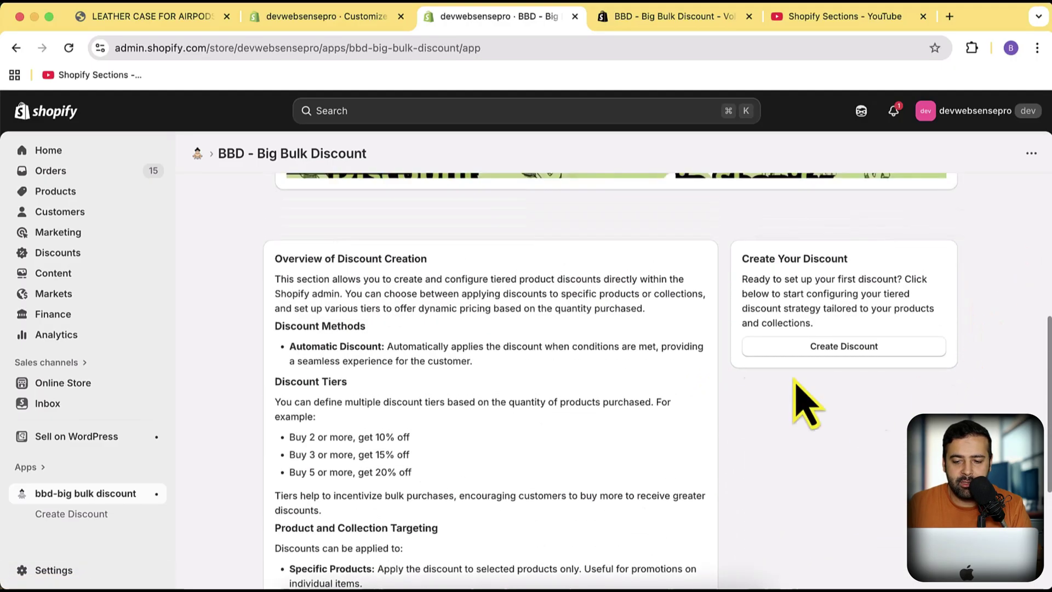
click(814, 351)
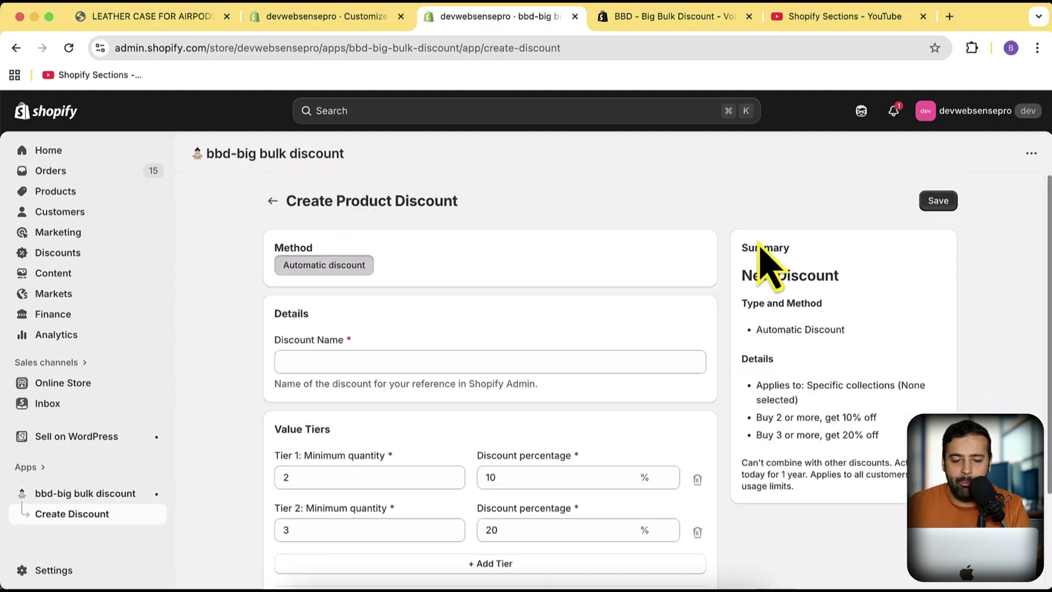
scroll(759, 247, down, 3)
click(521, 277)
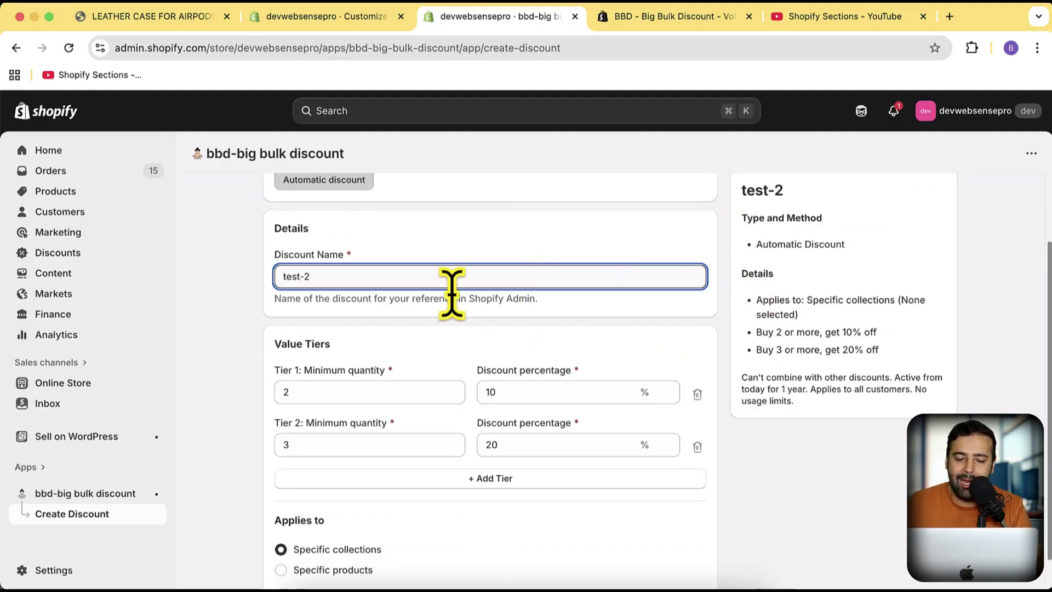
scroll(575, 356, down, 1)
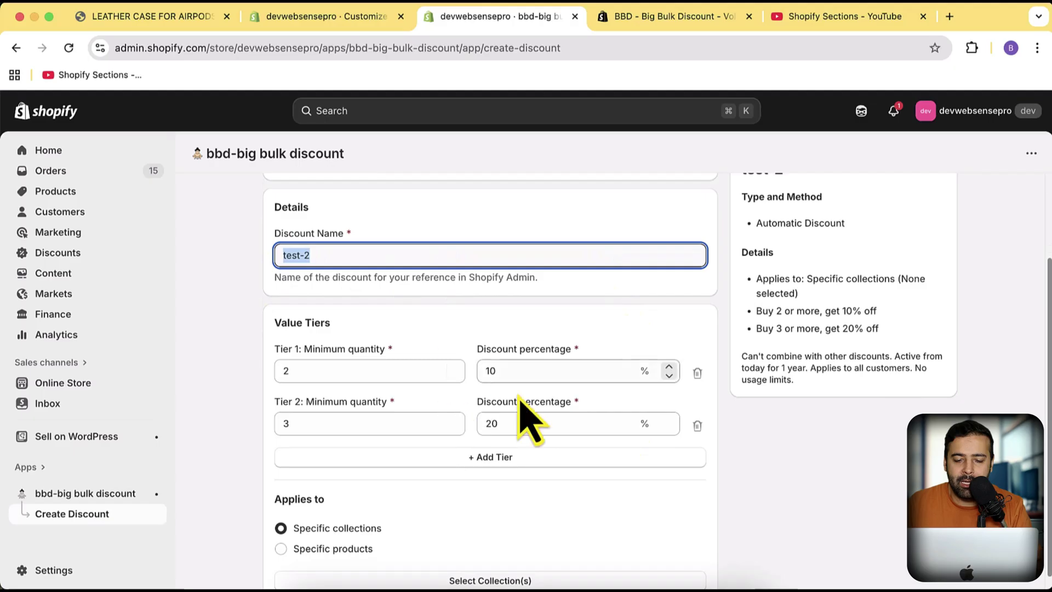
- Add a third tier of quantity 5 at 50% off, keeping tiers 2 for 10% and 3 for 20%
click(429, 458)
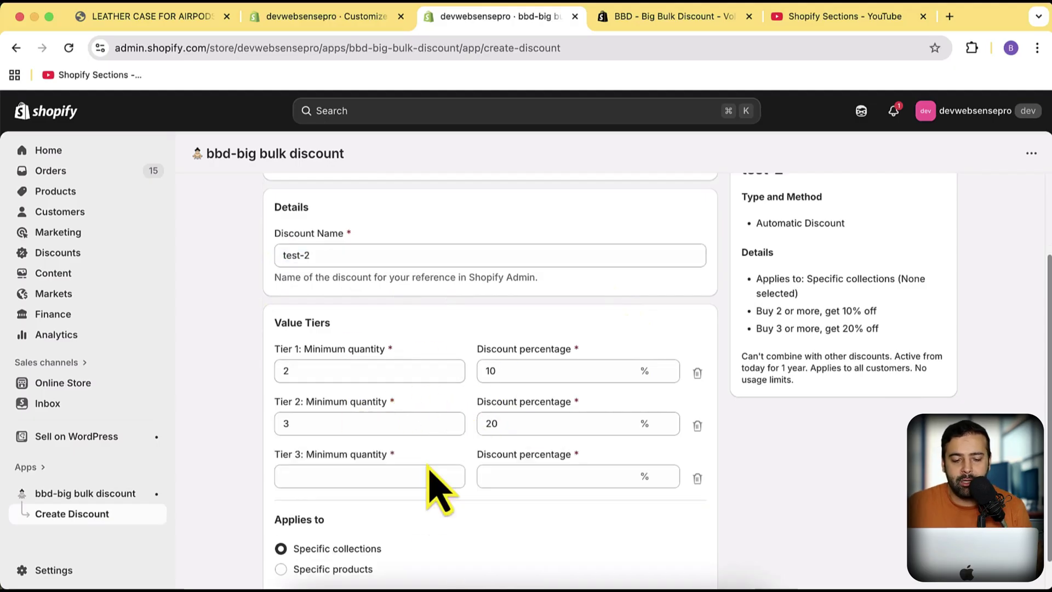
click(301, 371)
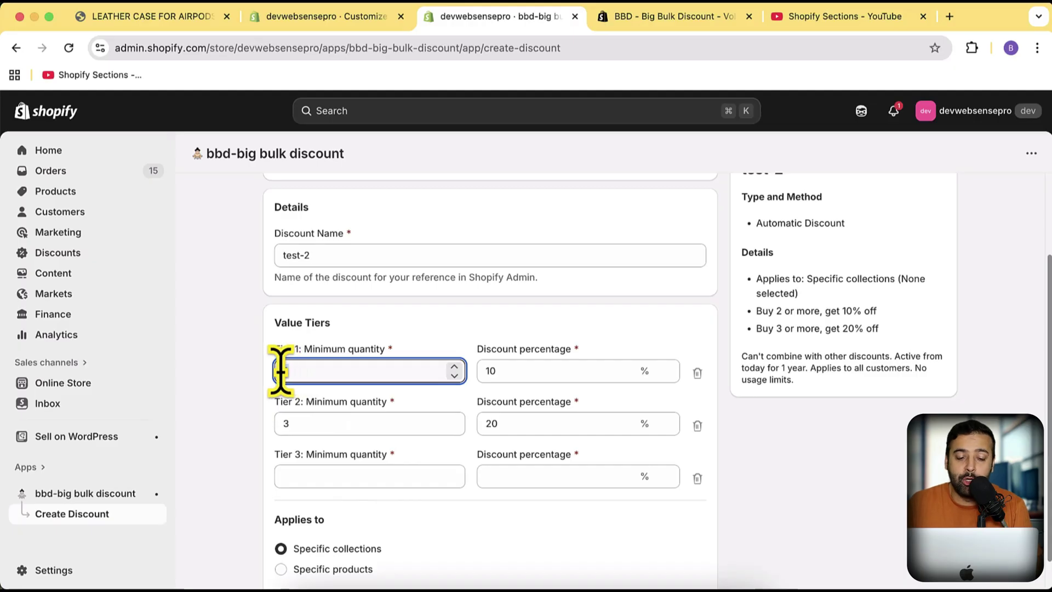
key(Tab)
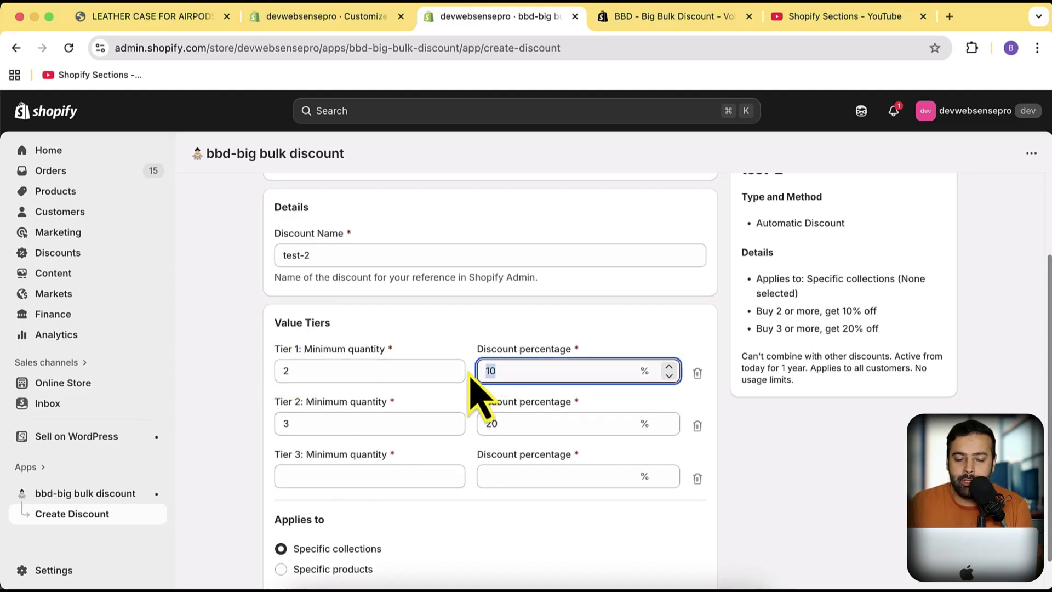
key(Tab)
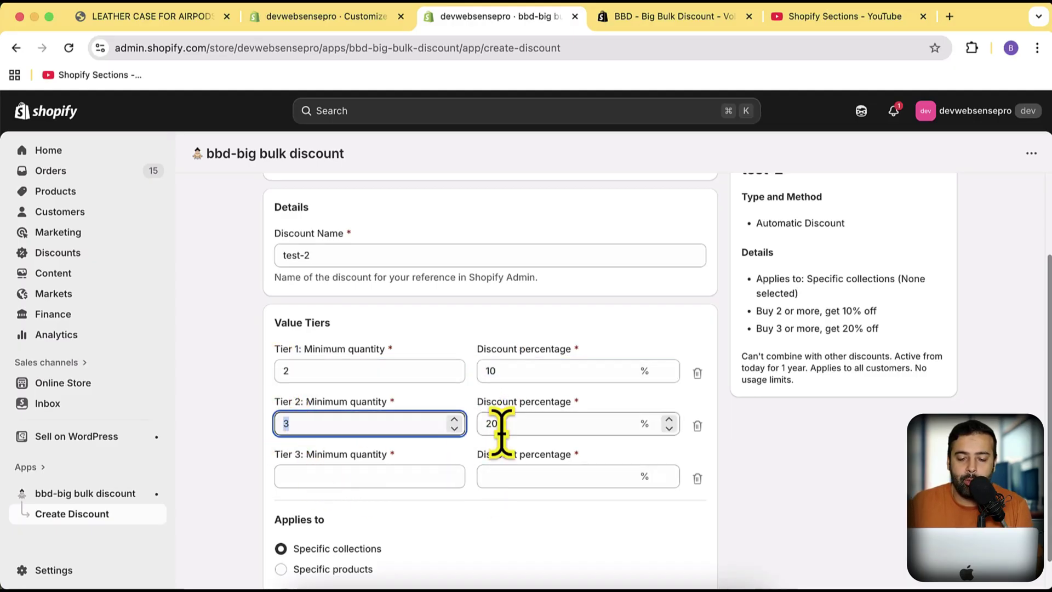
key(Tab)
click(389, 472)
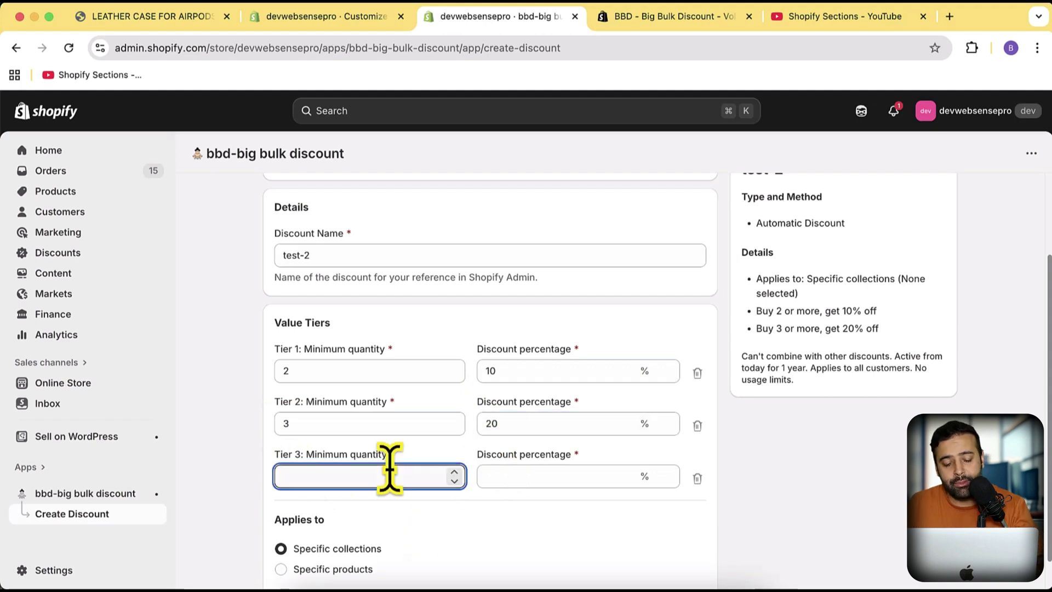
text(5)
click(527, 481)
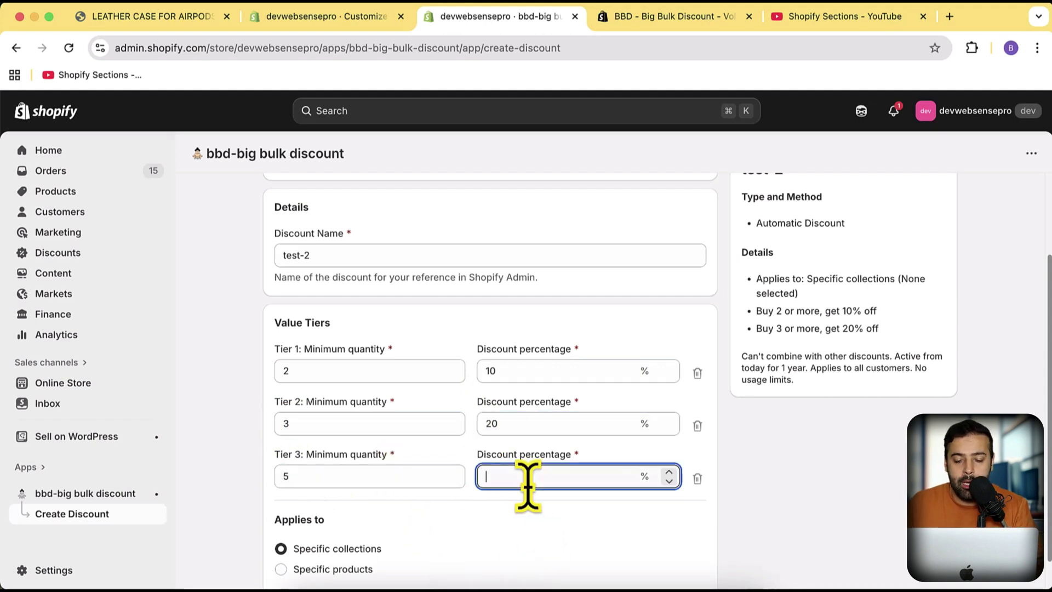
text(50)
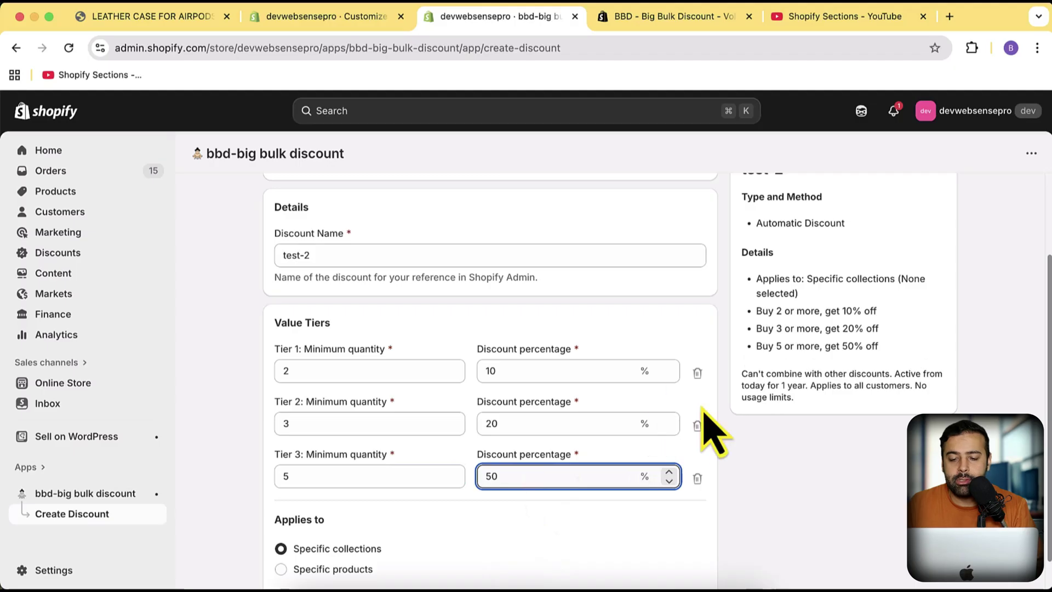
click(756, 433)
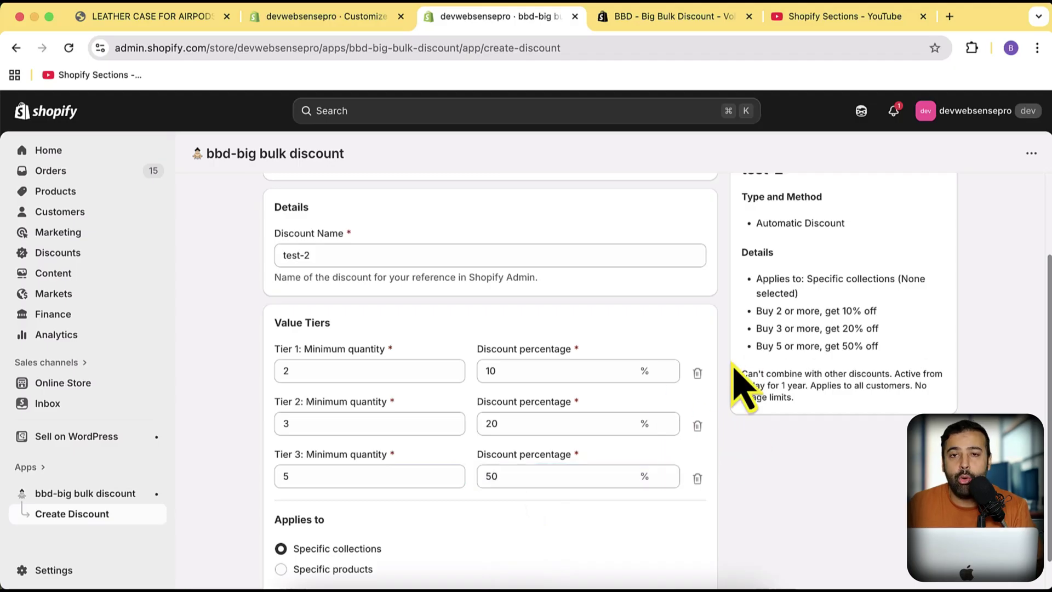
scroll(741, 336, down, 1)
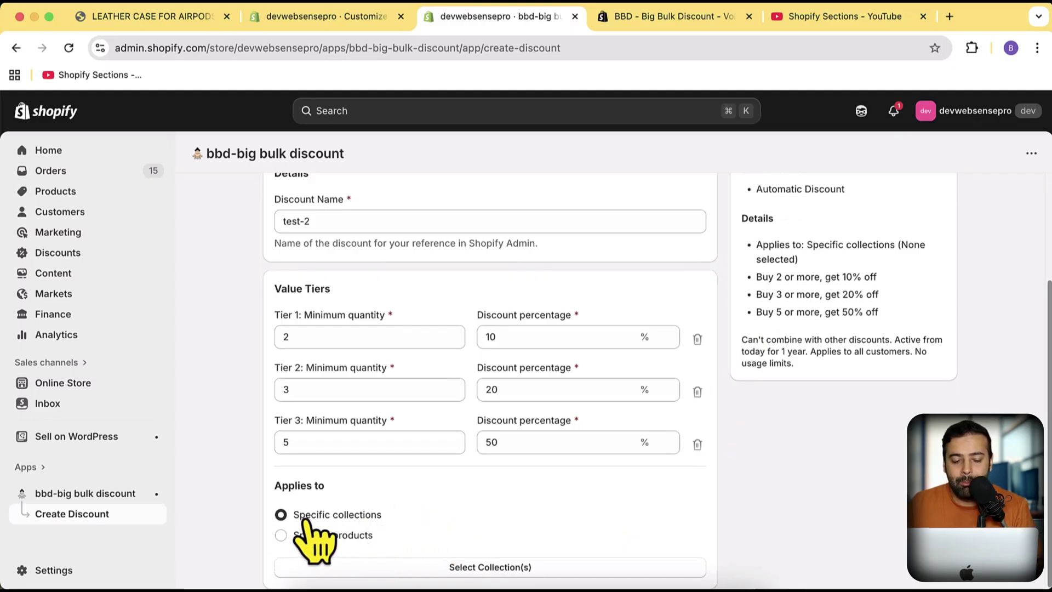
- Apply test-2 to the DROP CLASSIC LEATHER WIRELESS CHARGER product and save the discount
click(568, 570)
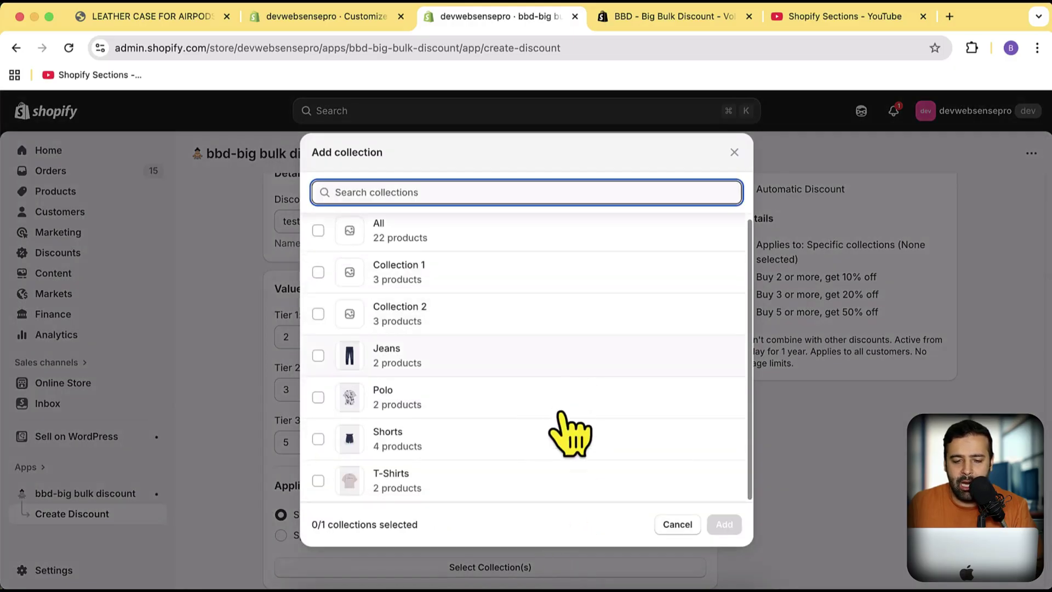
click(678, 525)
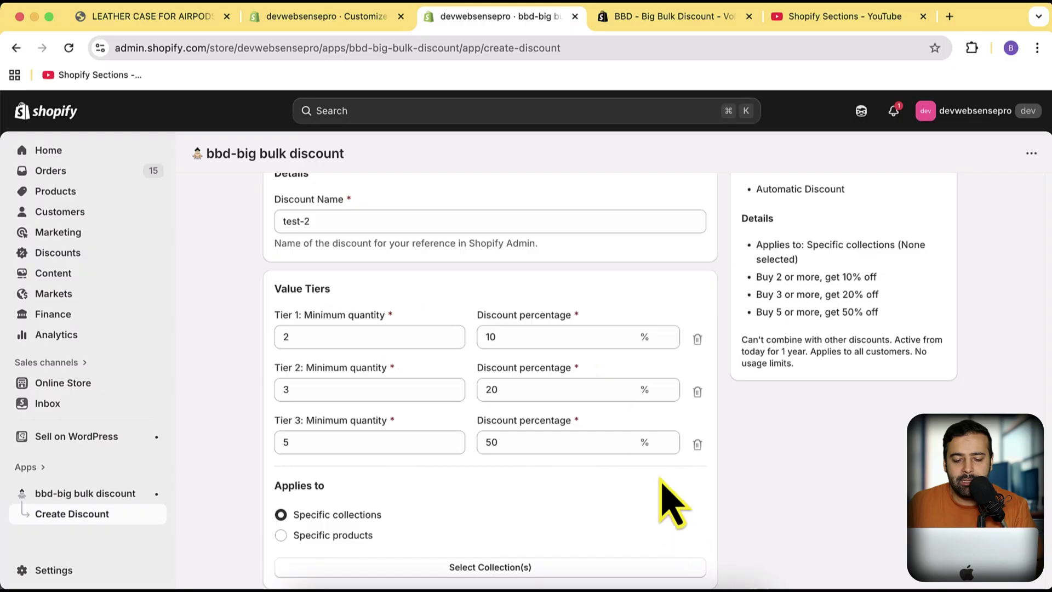
click(308, 539)
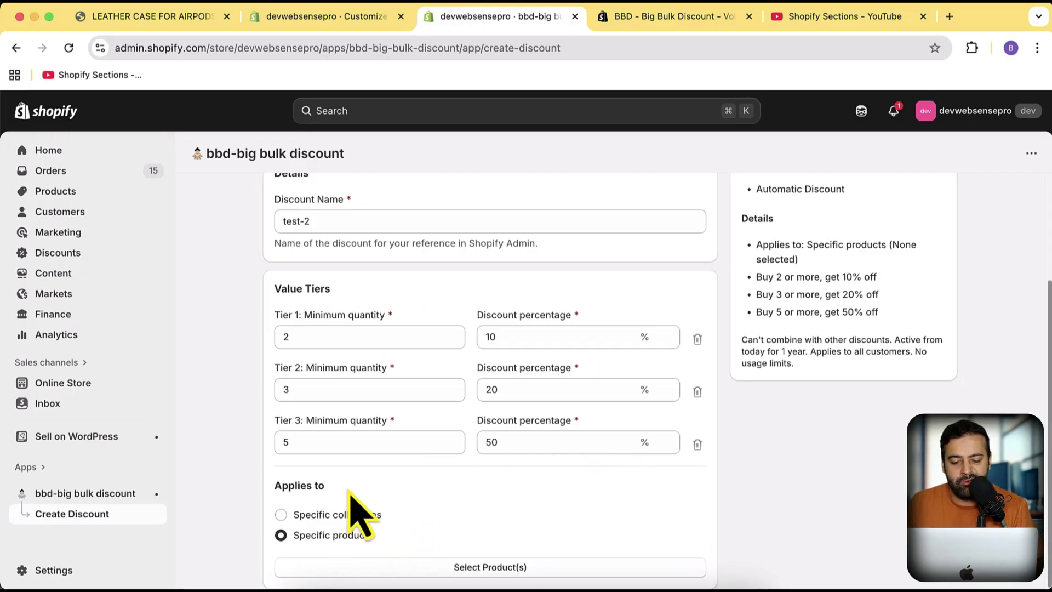
click(518, 575)
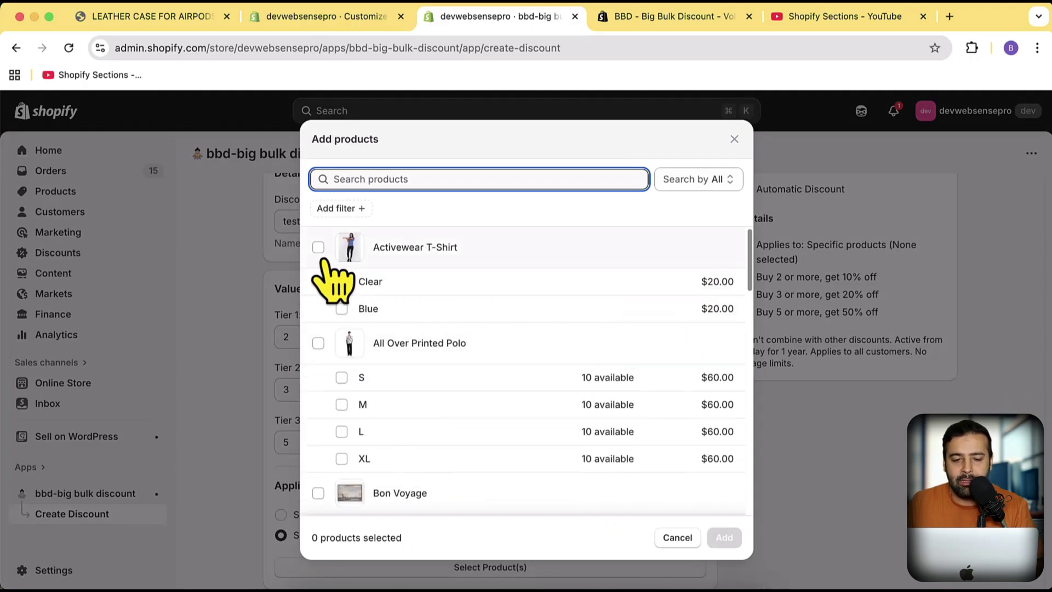
scroll(505, 282, down, 15)
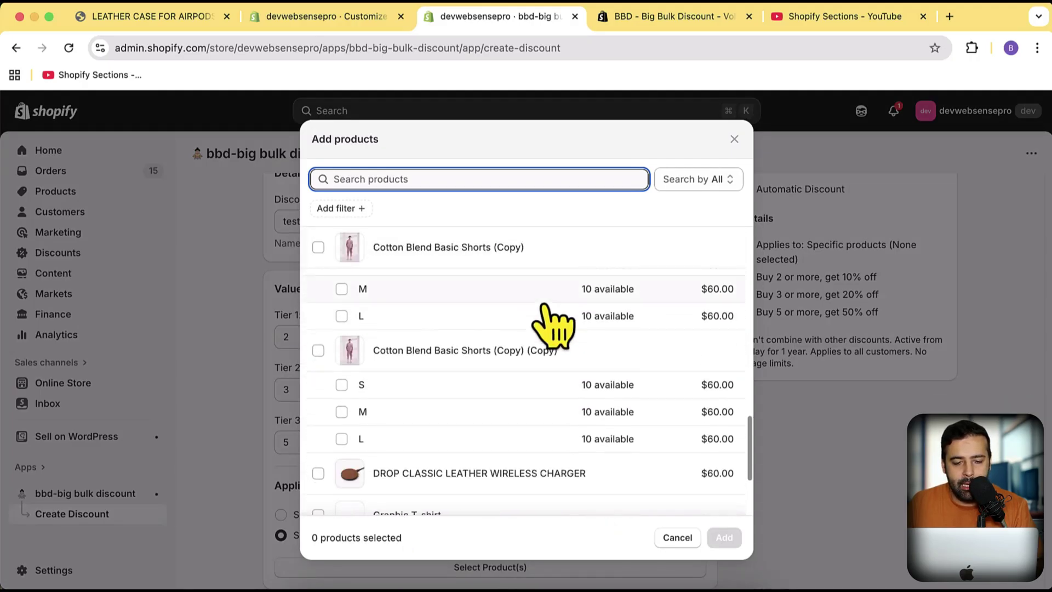
scroll(542, 345, down, 5)
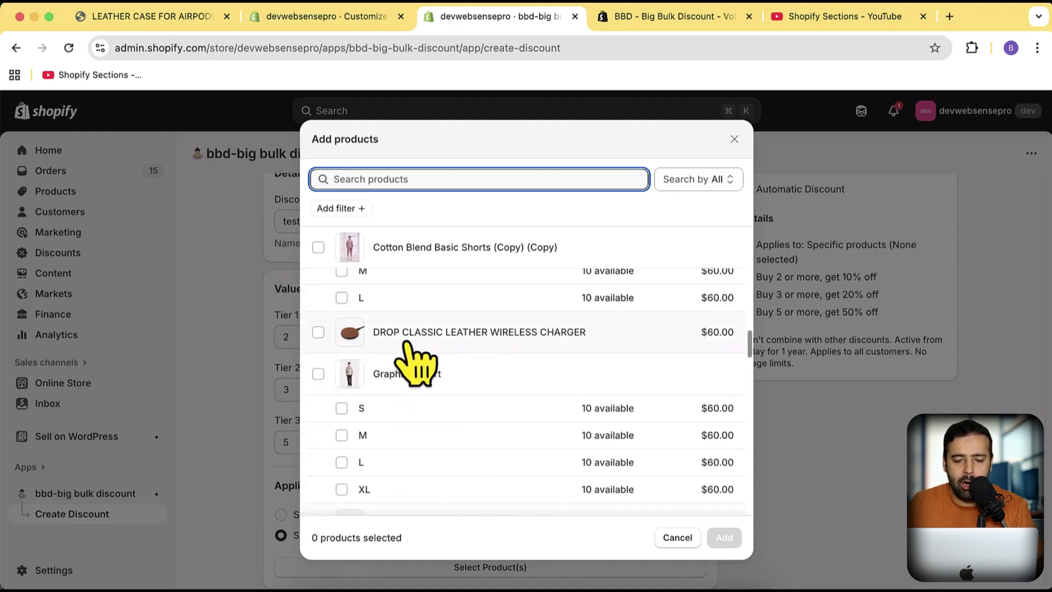
click(318, 332)
click(724, 537)
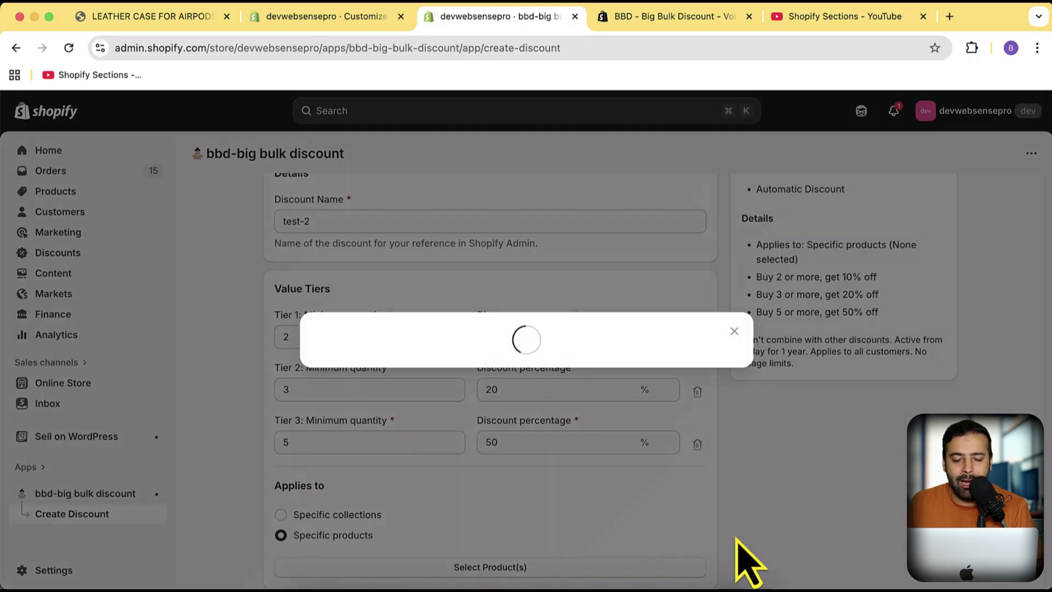
scroll(704, 471, up, 3)
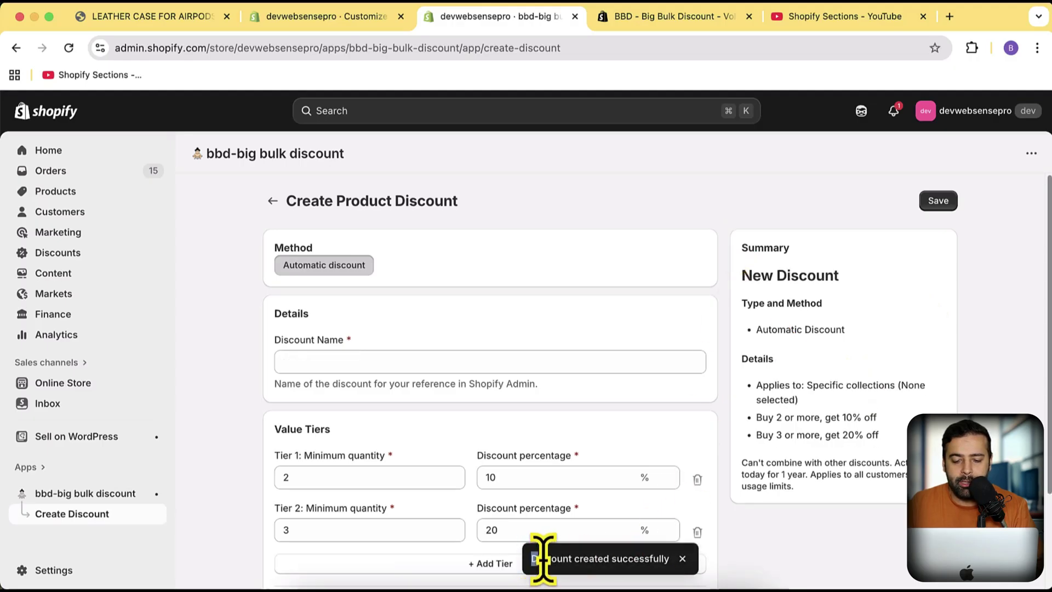
- Confirm the creation message and verify test-2 is Active in the Discounts list
drag(542, 559, 661, 559)
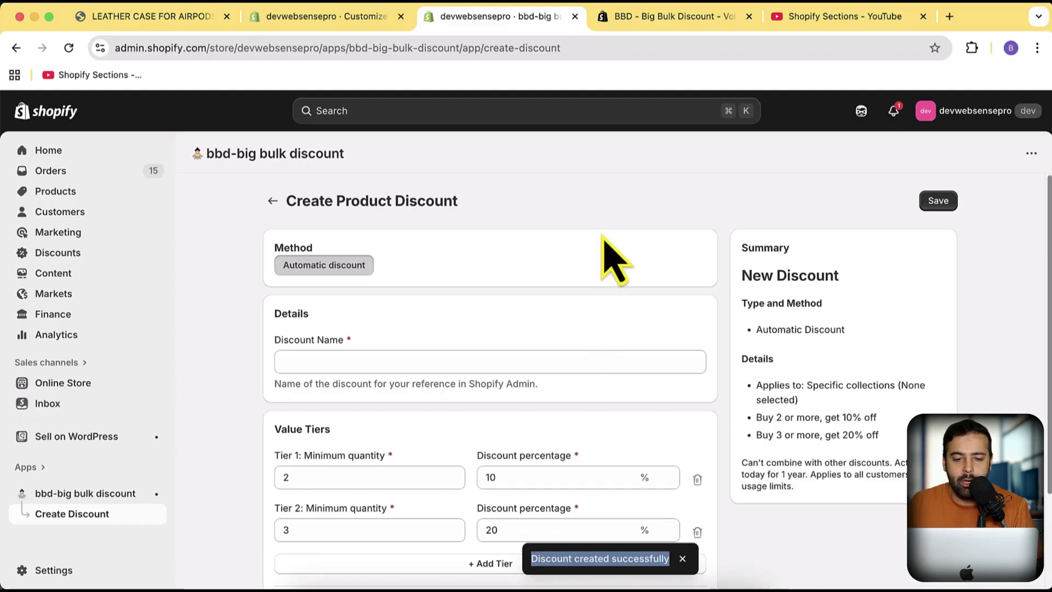
click(606, 218)
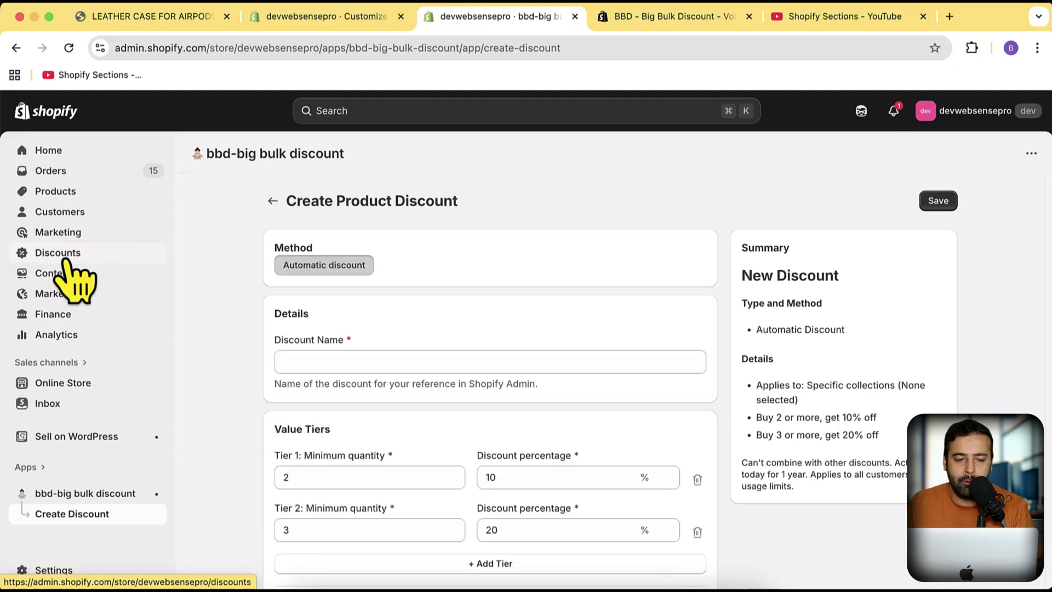
click(67, 261)
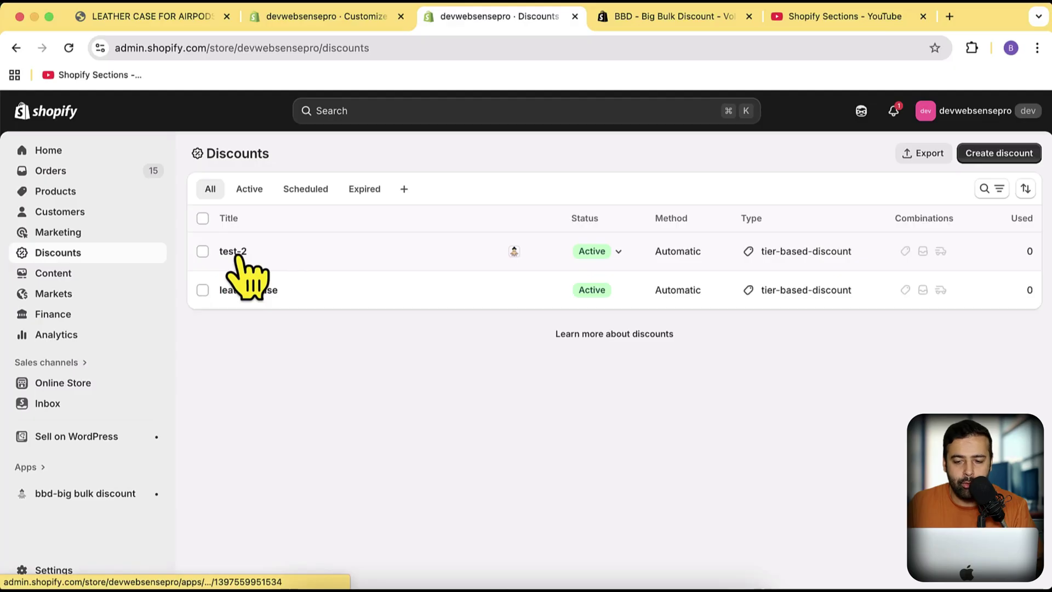
click(165, 17)
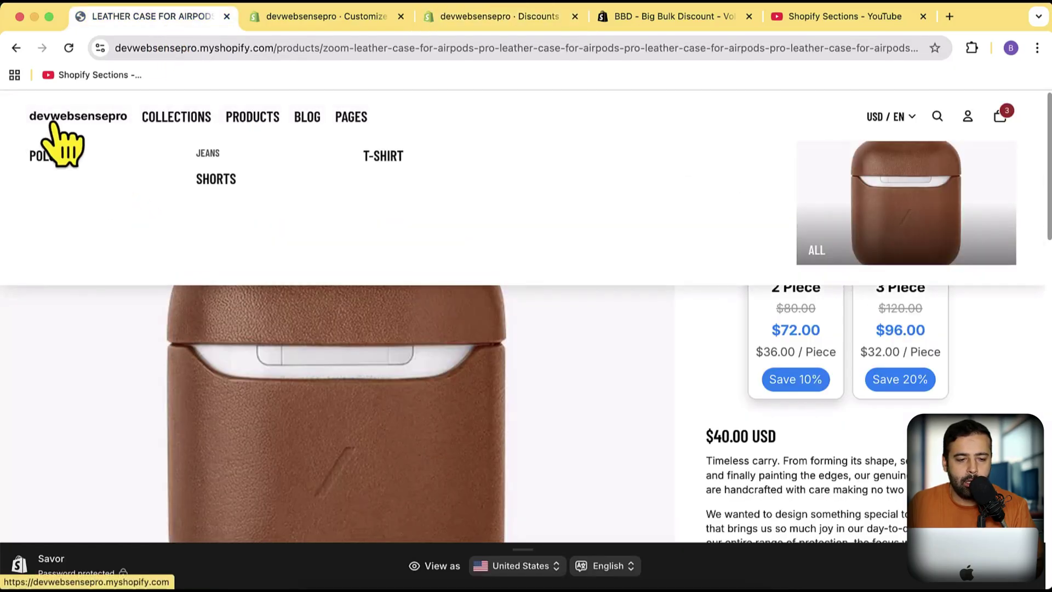
- From the storefront homepage, reach the wireless charger's page showing the 2, 3 and 5 Piece cards, and hide the preview bar
click(73, 118)
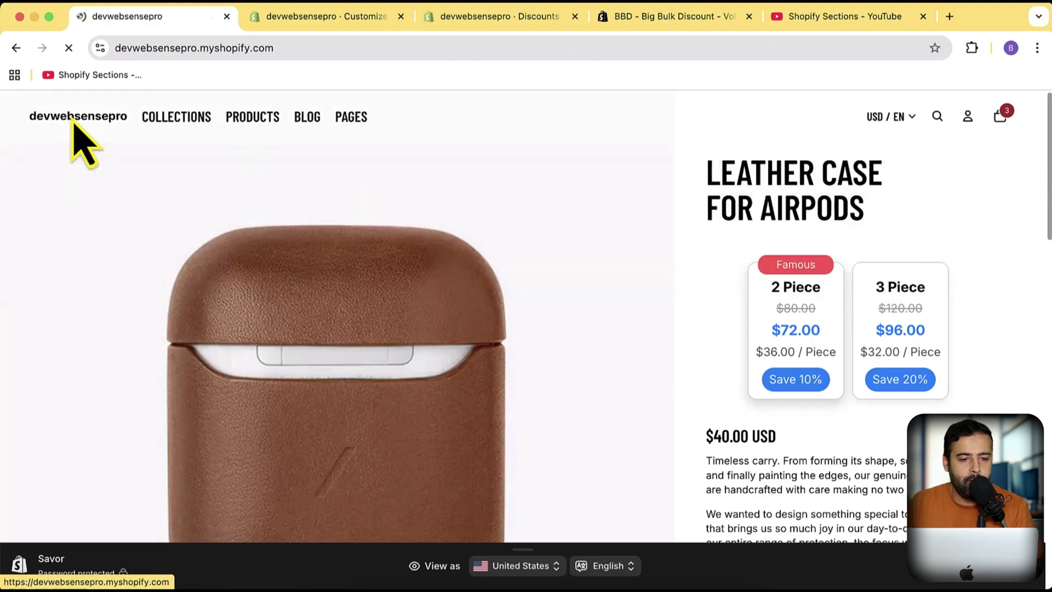
scroll(1018, 246, down, 10)
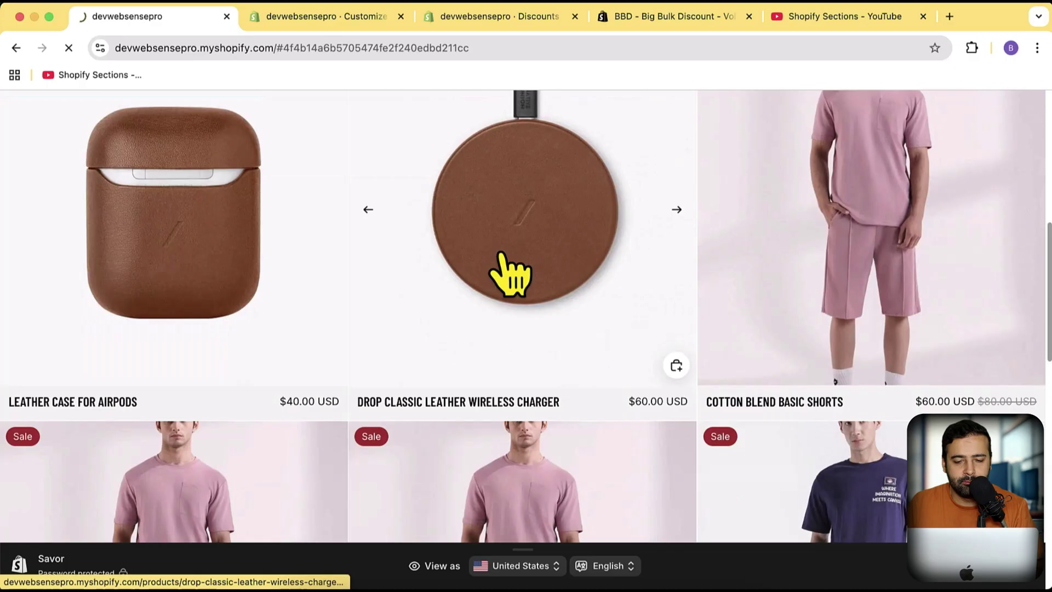
scroll(1000, 198, down, 1)
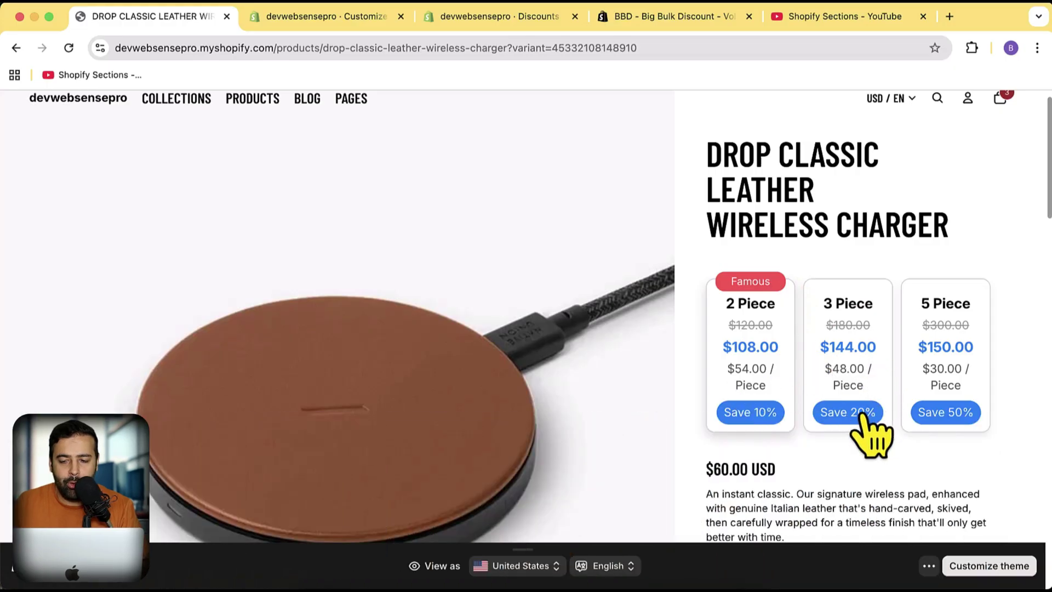
scroll(1026, 252, down, 3)
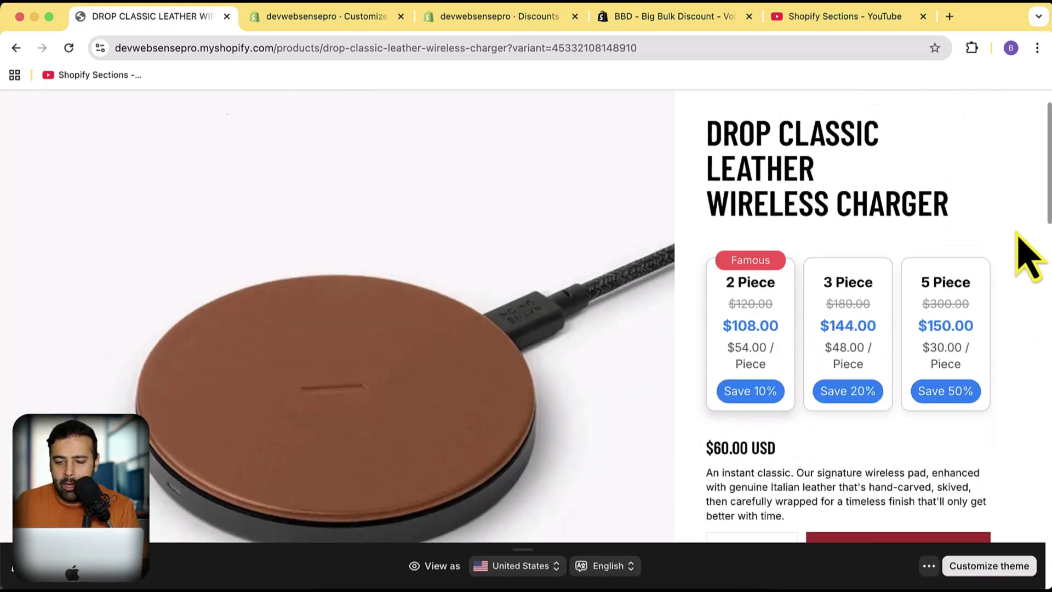
scroll(1016, 246, down, 2)
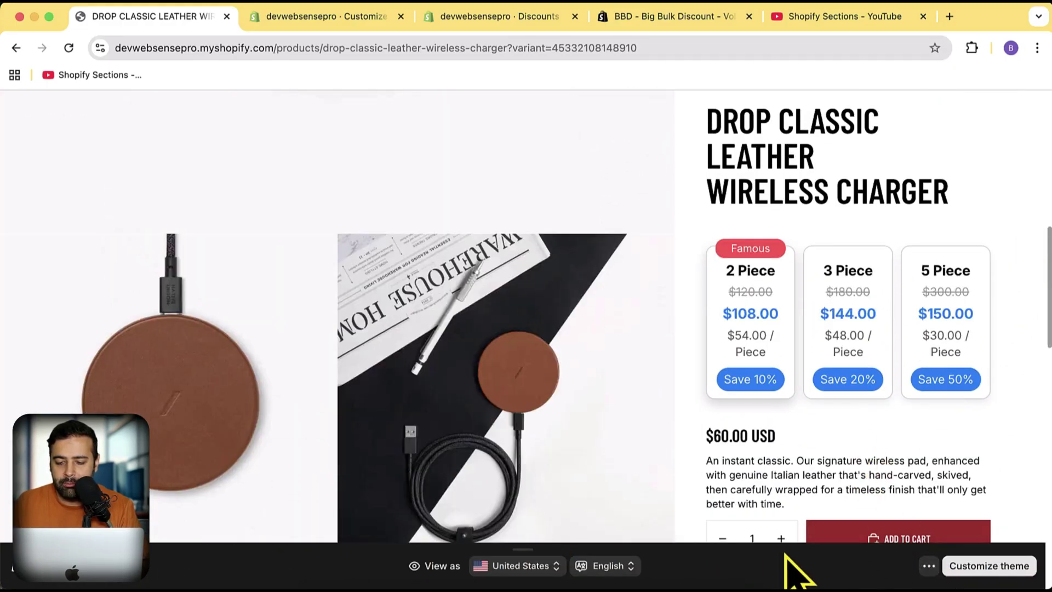
click(930, 567)
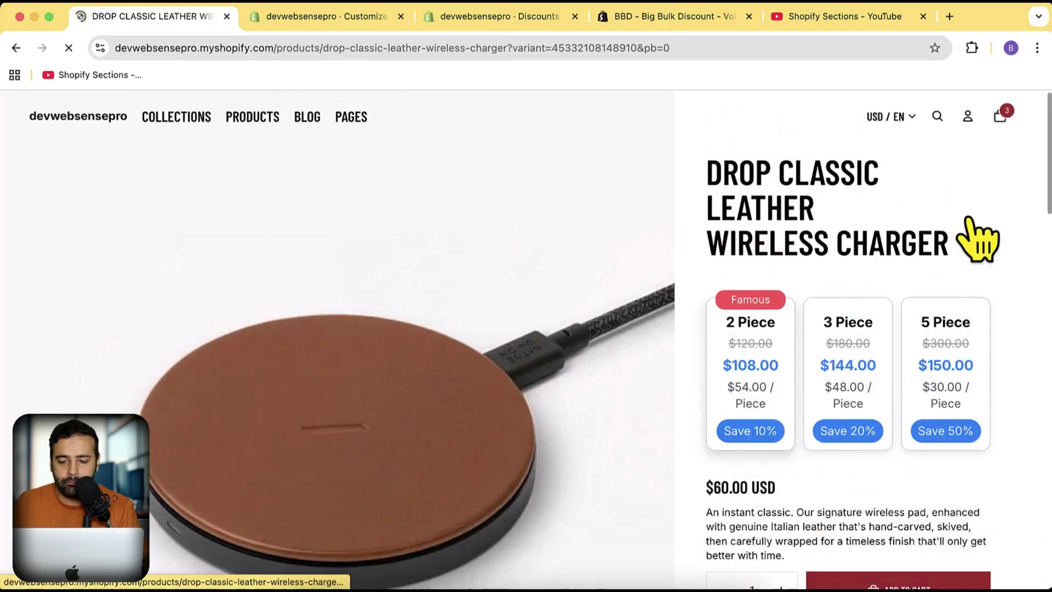
- Add 5 wireless chargers to the cart and review the discounted cart
scroll(981, 246, down, 2)
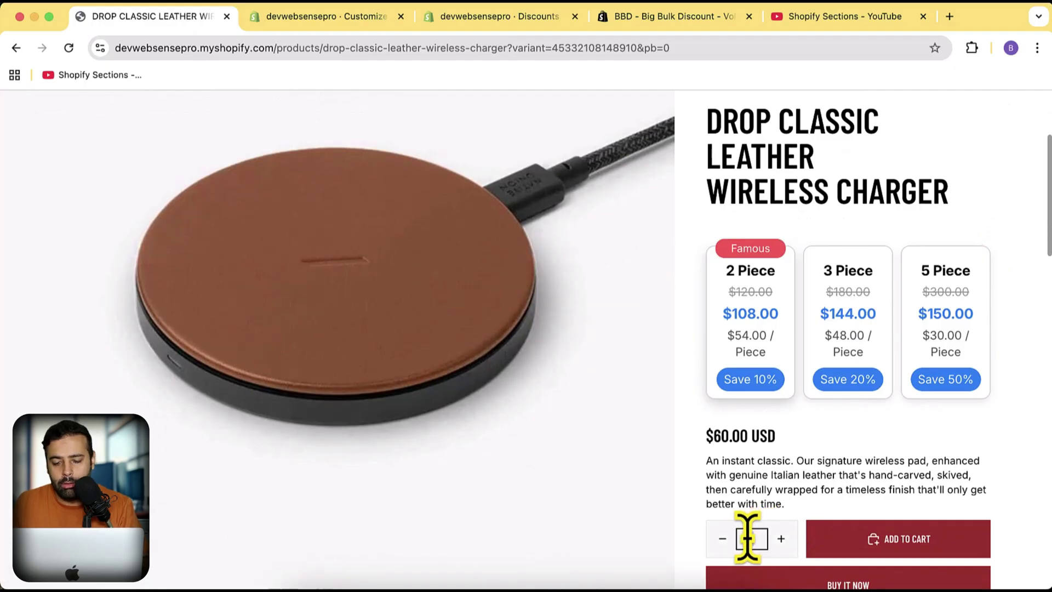
text(5)
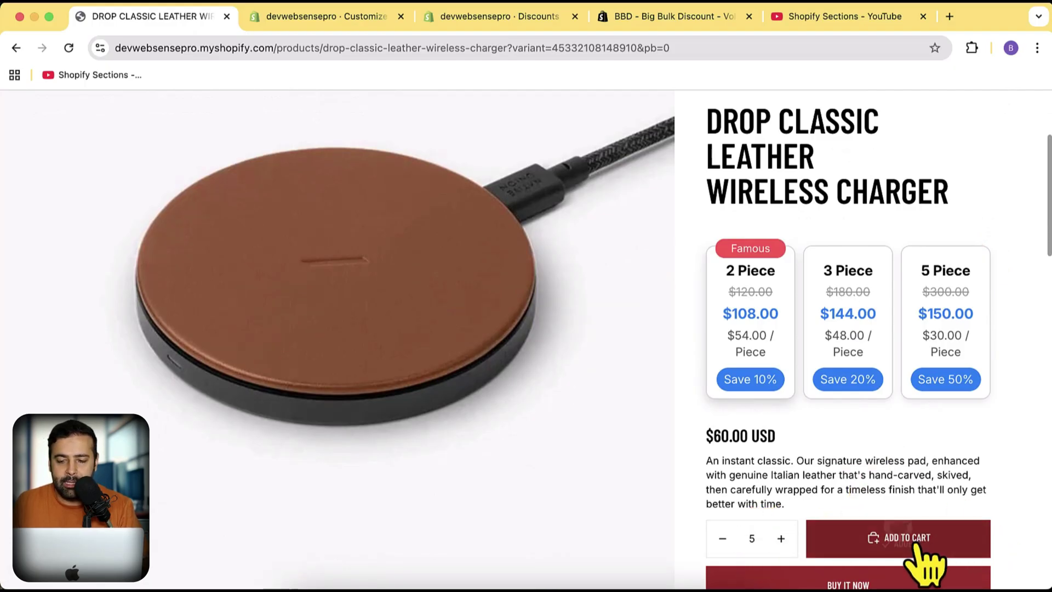
scroll(1017, 423, up, 2)
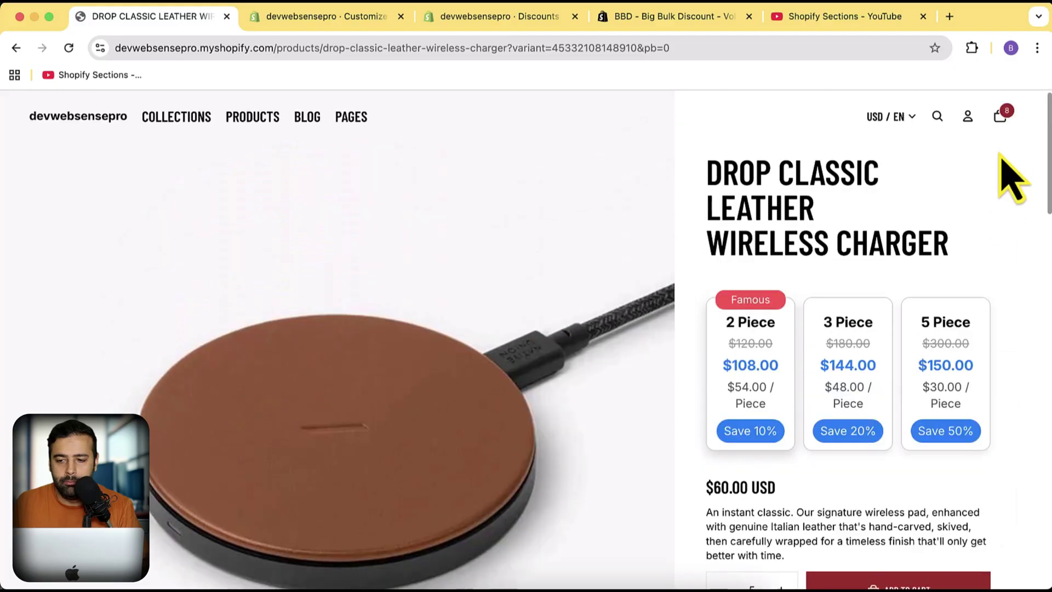
click(1004, 124)
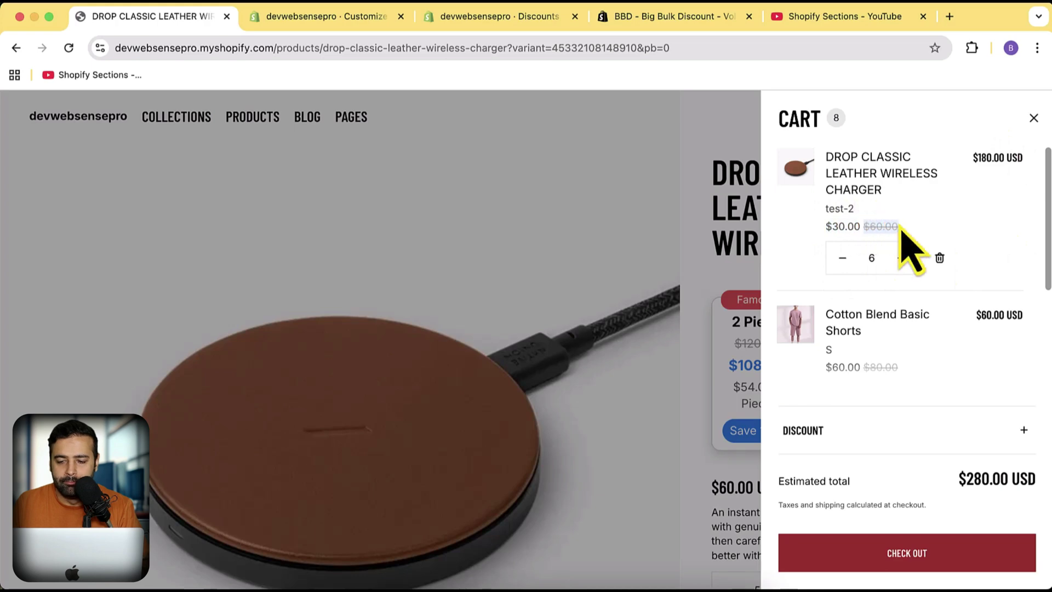
- Remove the shorts and leather AirPods case, leaving six wireless chargers discounted by TEST-2 from $360.00 to $180.00
scroll(986, 351, down, 5)
scroll(964, 318, up, 1)
click(940, 286)
click(940, 367)
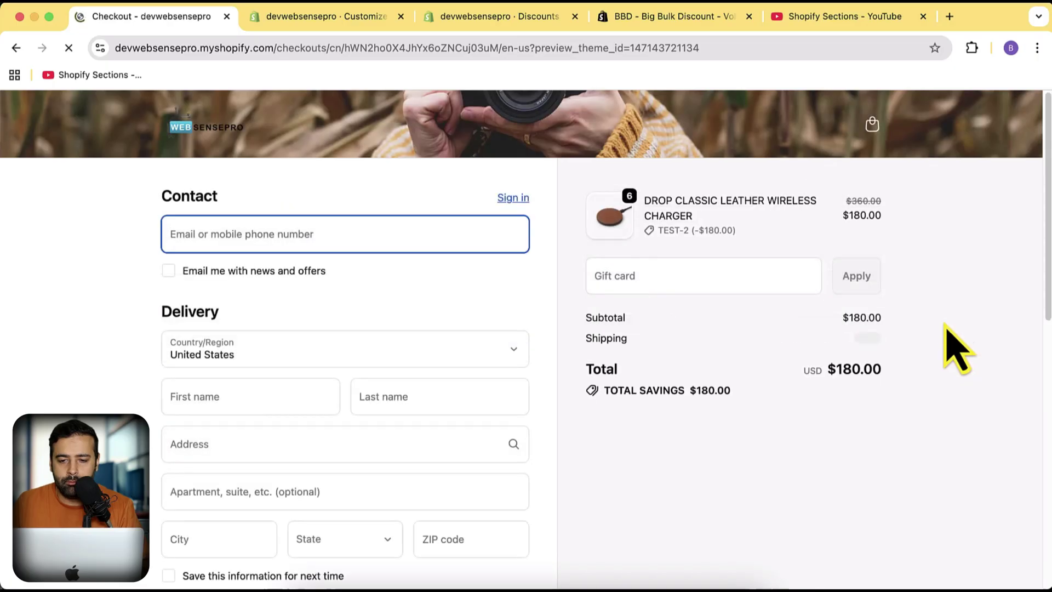
drag(736, 230, 702, 232)
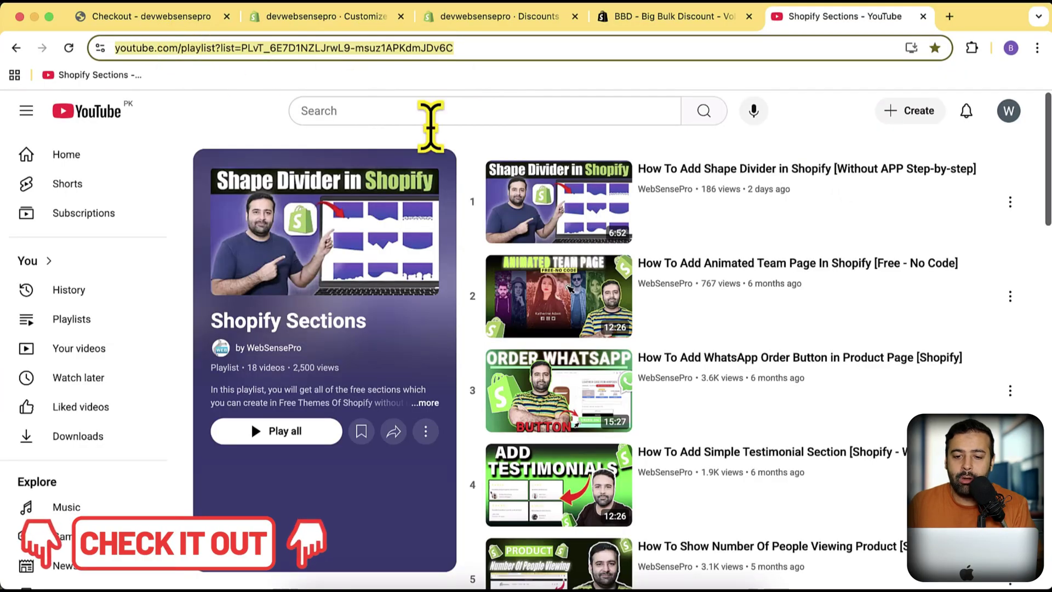
- Scroll through the Shopify Sections playlist's 18 WebSensePro tutorials, past Stylish Product Grid and Sticky Add To Cart
scroll(1033, 192, down, 8)
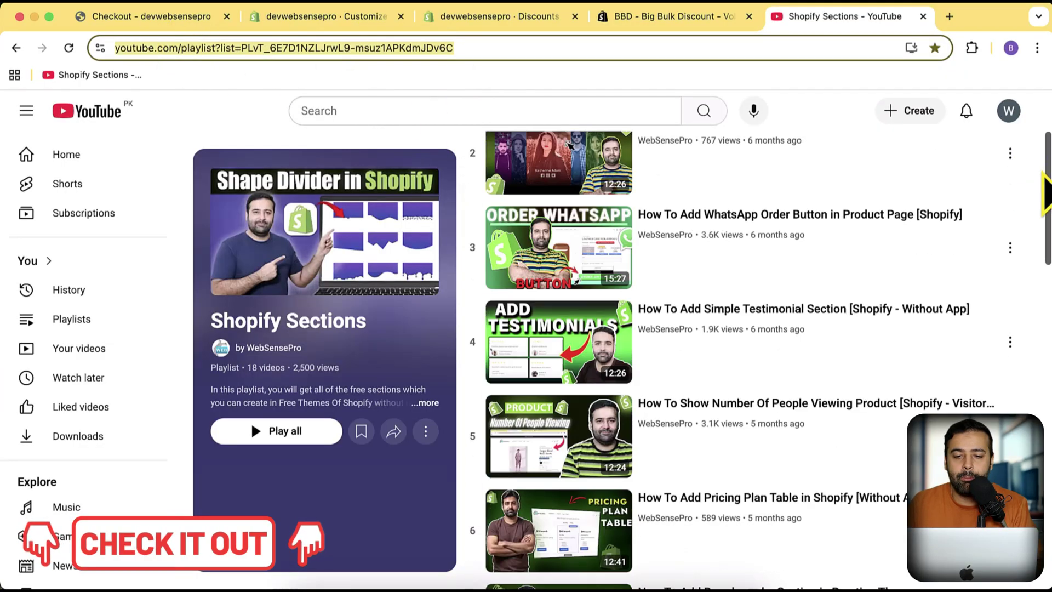
scroll(1046, 226, up, 8)
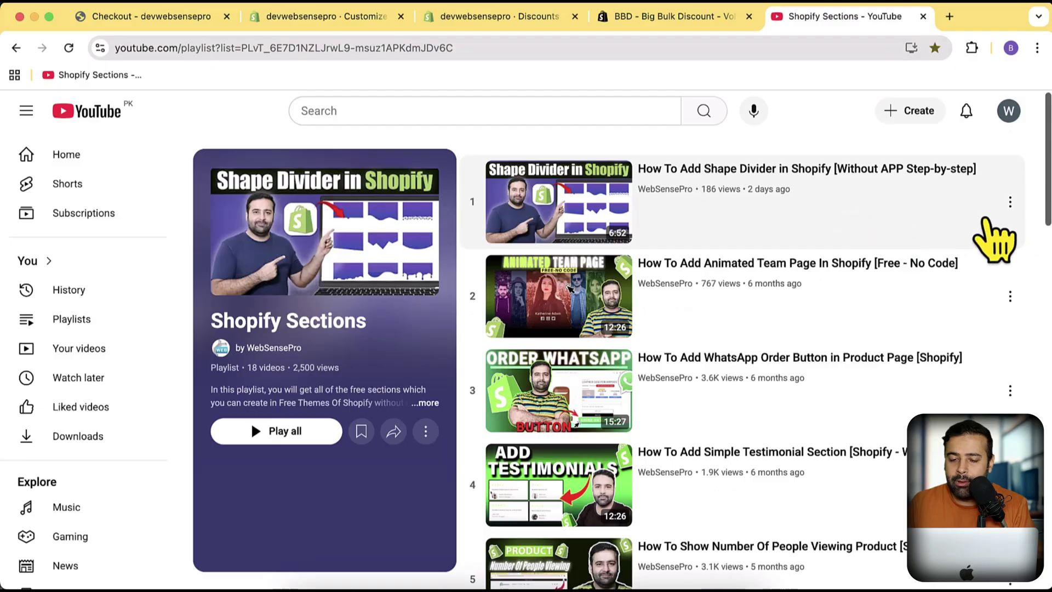
scroll(1009, 230, down, 2)
scroll(1000, 205, down, 3)
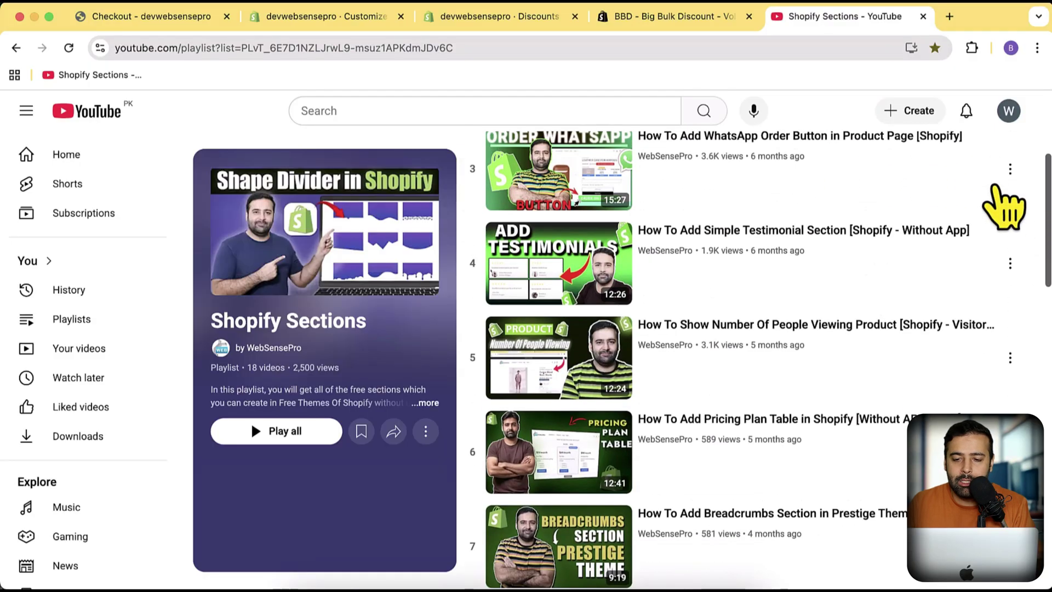
scroll(940, 270, down, 12)
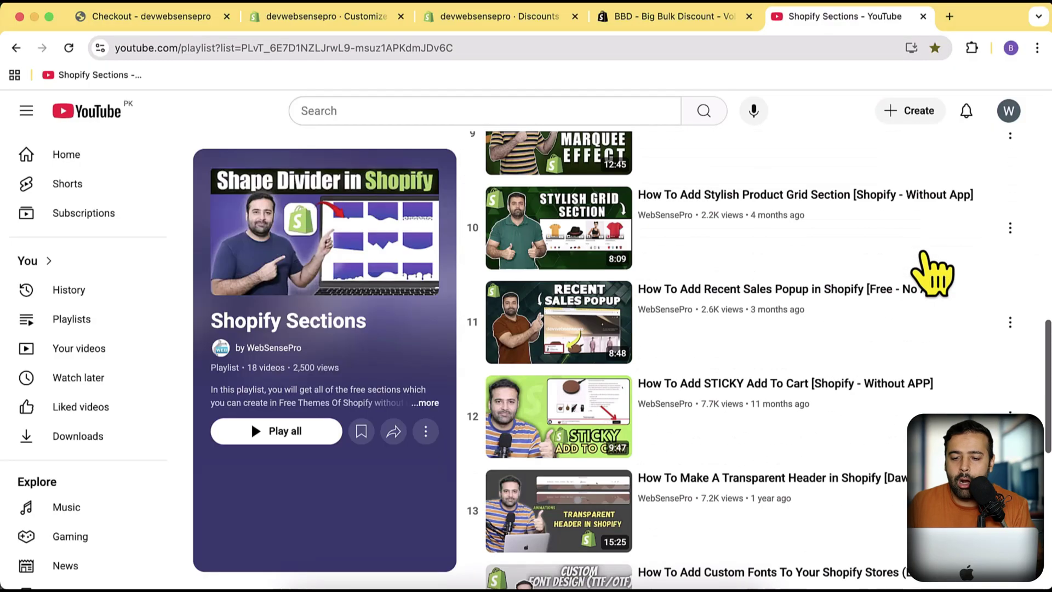